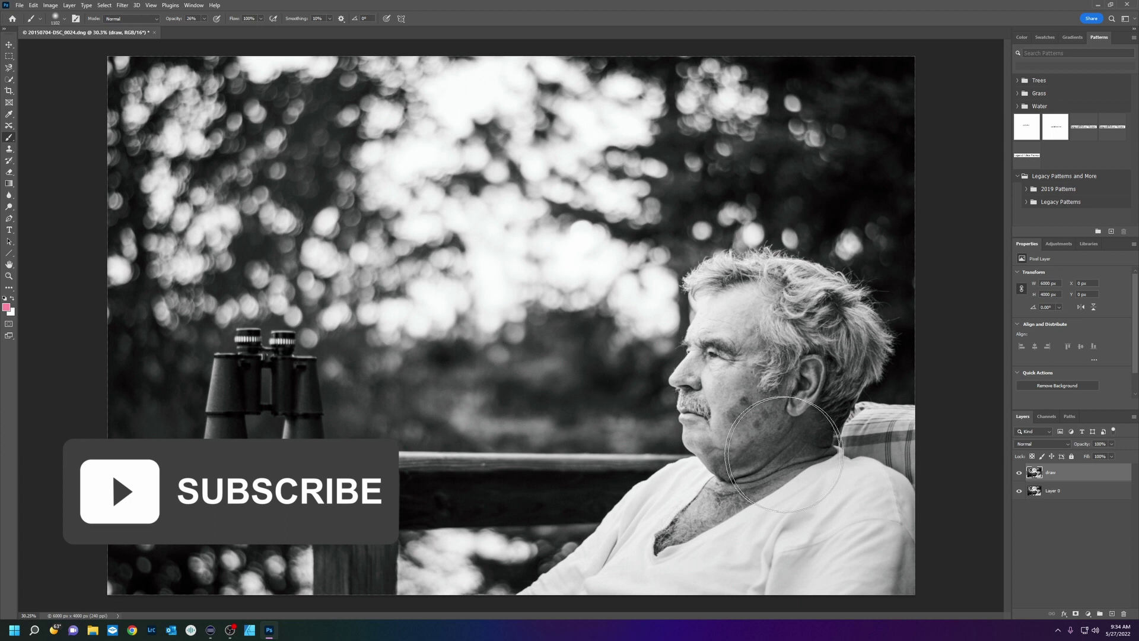
- Paint pink over the man, pick a new blue paint colour, and stroke lavender along the railing
mouse_move(706, 344)
left_mouse_down()
mouse_move(834, 371)
mouse_move(814, 497)
mouse_move(739, 537)
mouse_move(819, 466)
mouse_move(929, 479)
mouse_move(912, 545)
mouse_move(687, 597)
mouse_move(700, 551)
mouse_move(767, 495)
mouse_move(799, 516)
mouse_move(836, 518)
left_mouse_up()
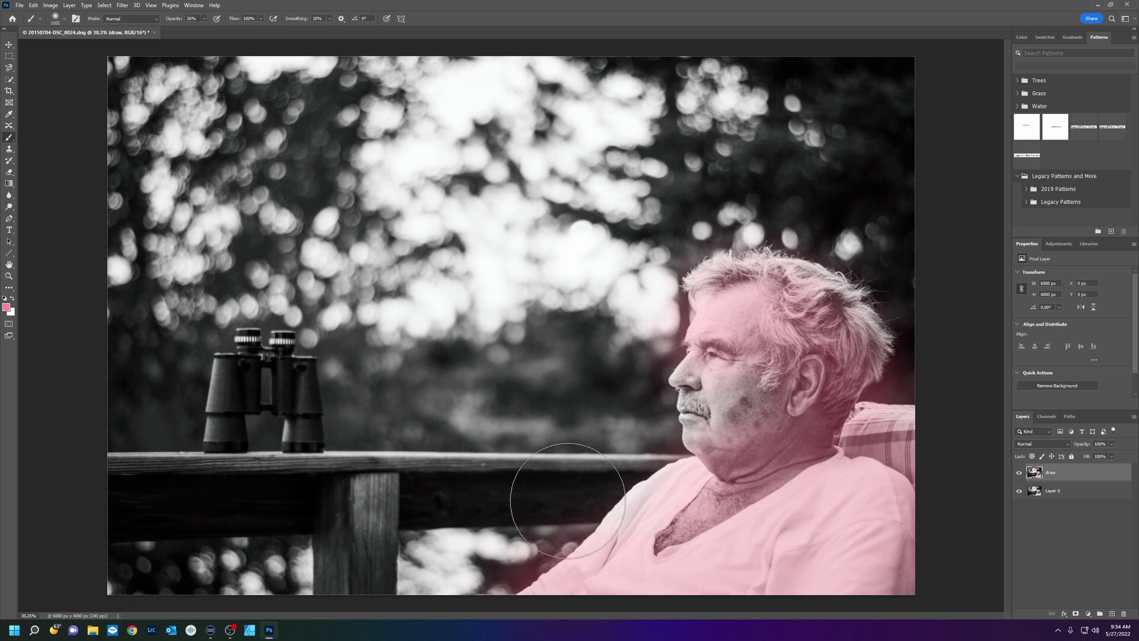
left_click(5, 308)
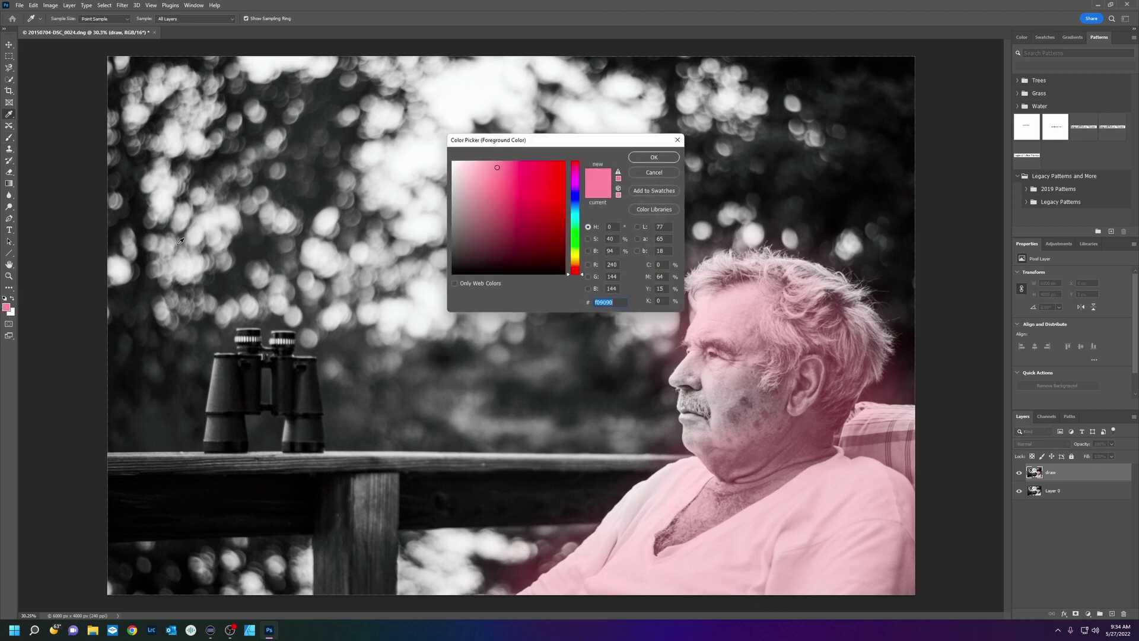
left_click(582, 200)
left_click(654, 157)
mouse_move(581, 493)
left_mouse_down()
mouse_move(290, 514)
mouse_move(316, 567)
mouse_move(280, 497)
mouse_move(261, 412)
mouse_move(267, 373)
mouse_move(306, 490)
mouse_move(110, 505)
left_mouse_up()
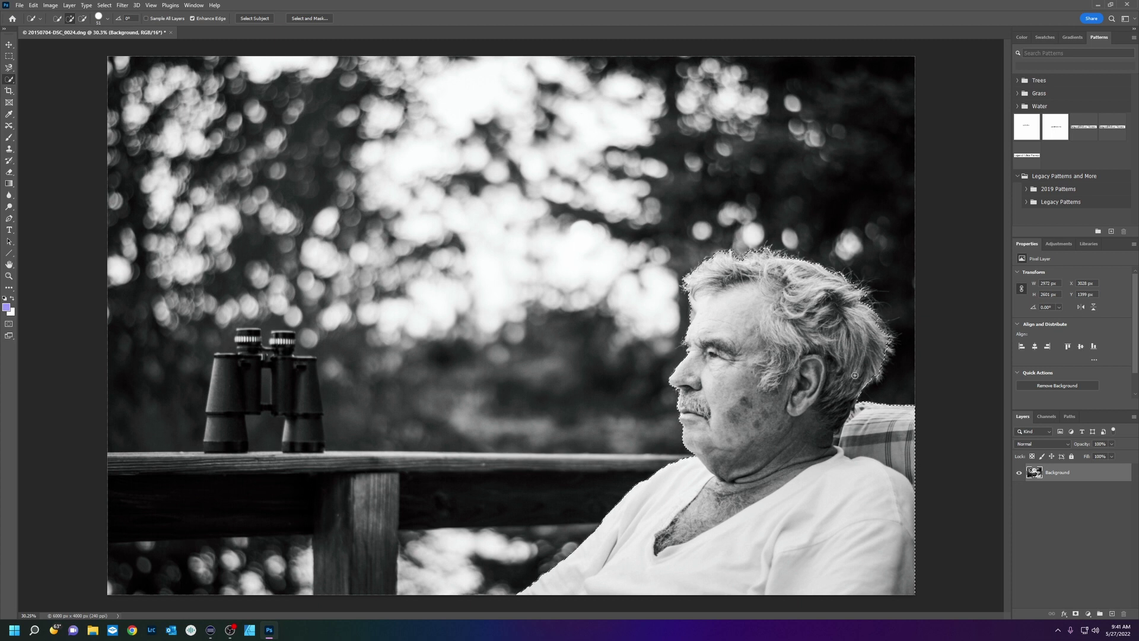
- Cut the man onto Layer 1 with Layer Via Cut, hide it, and select the Background layer
right_click(763, 383)
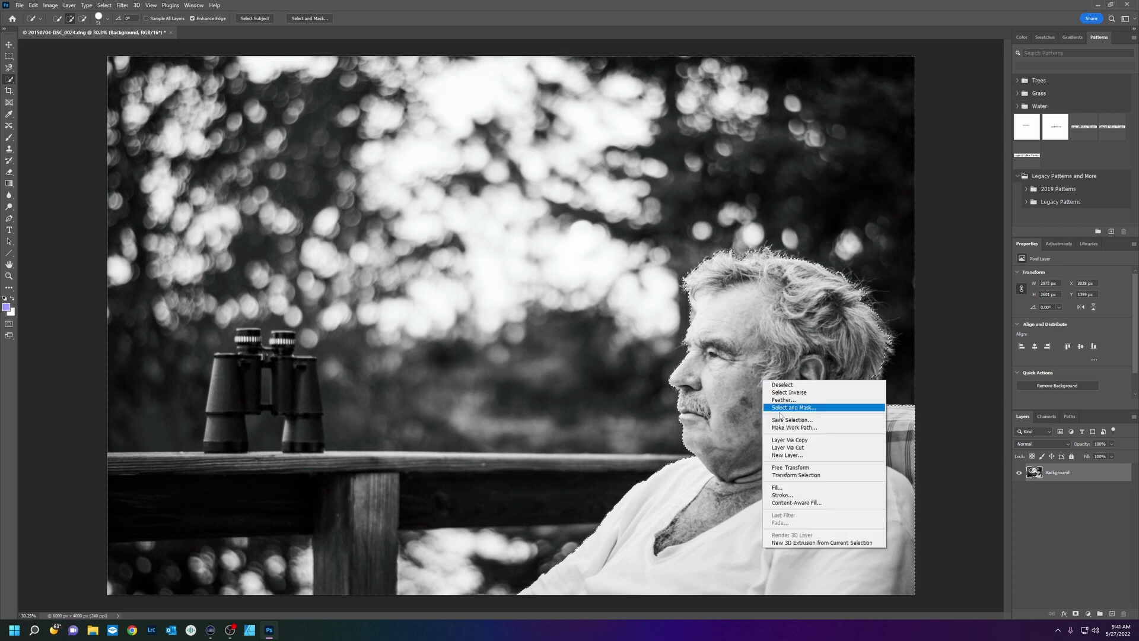
left_click(789, 448)
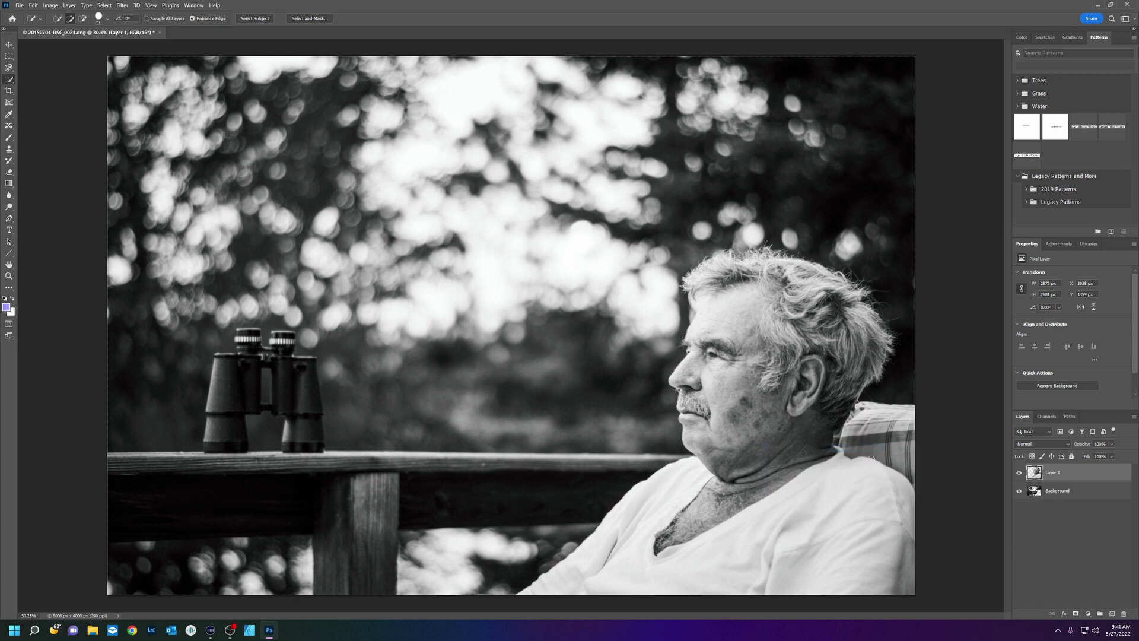
left_click(1019, 491)
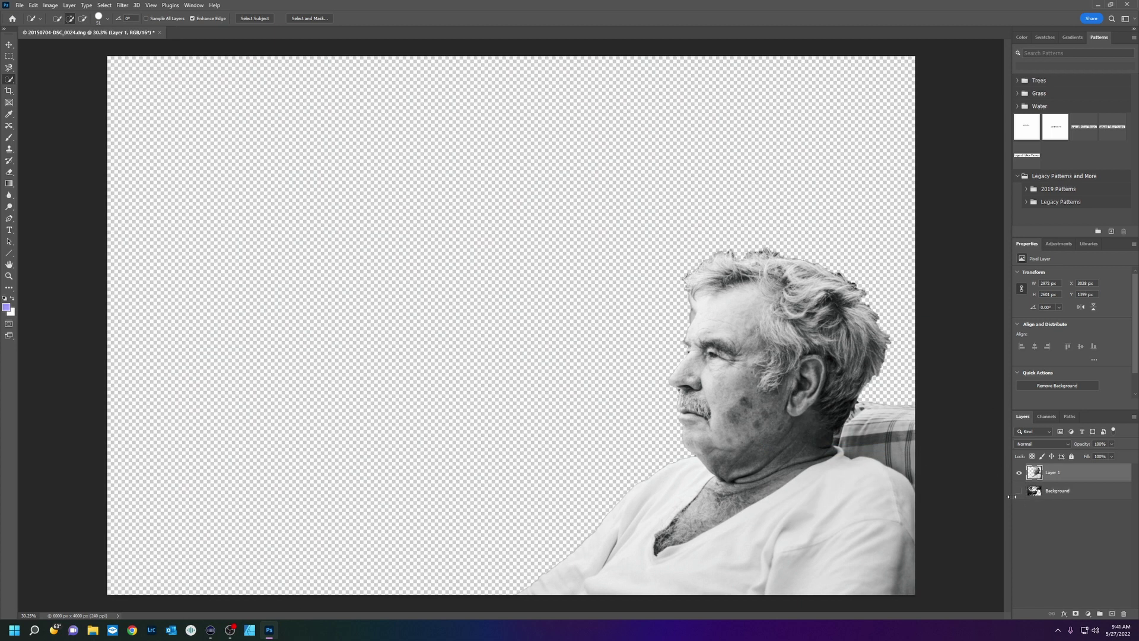
left_click(1019, 491)
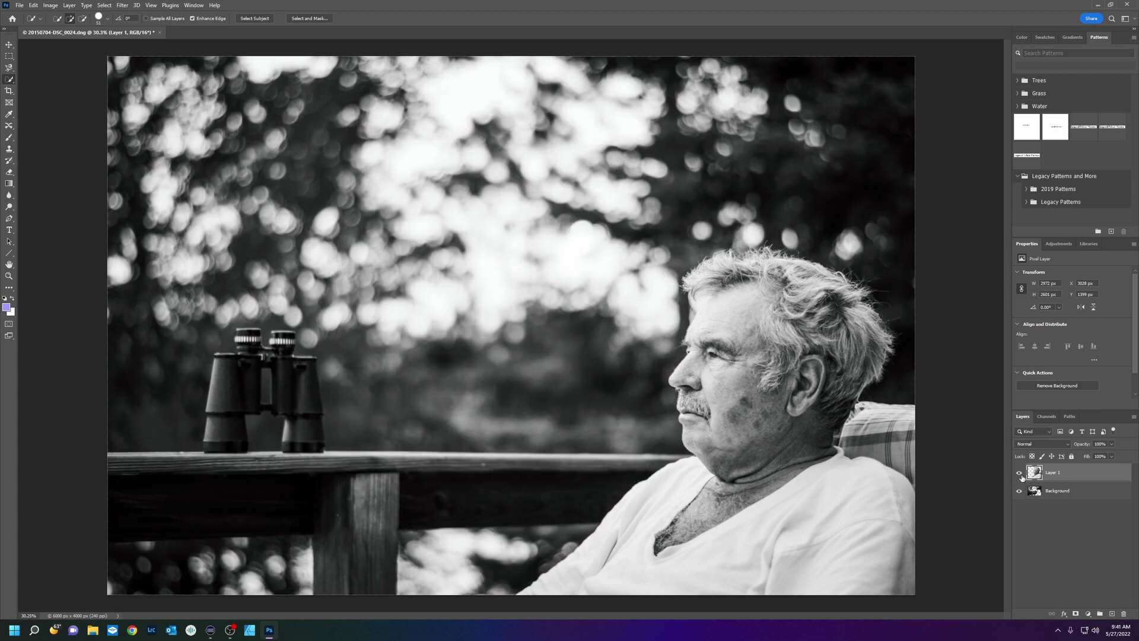
left_click(1019, 473)
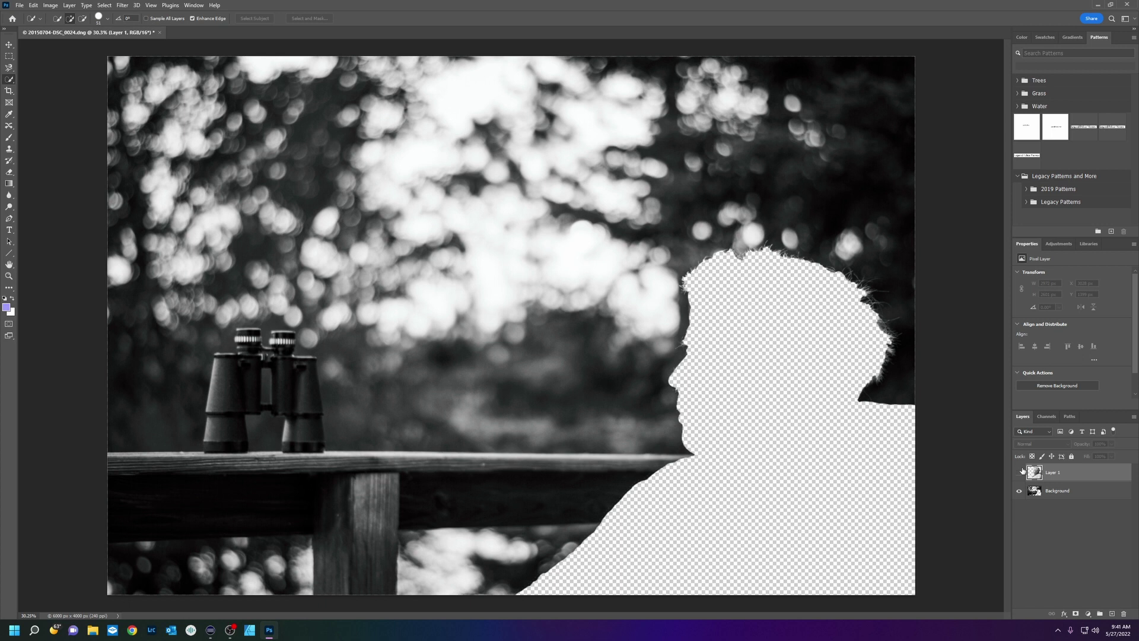
left_click(1056, 497)
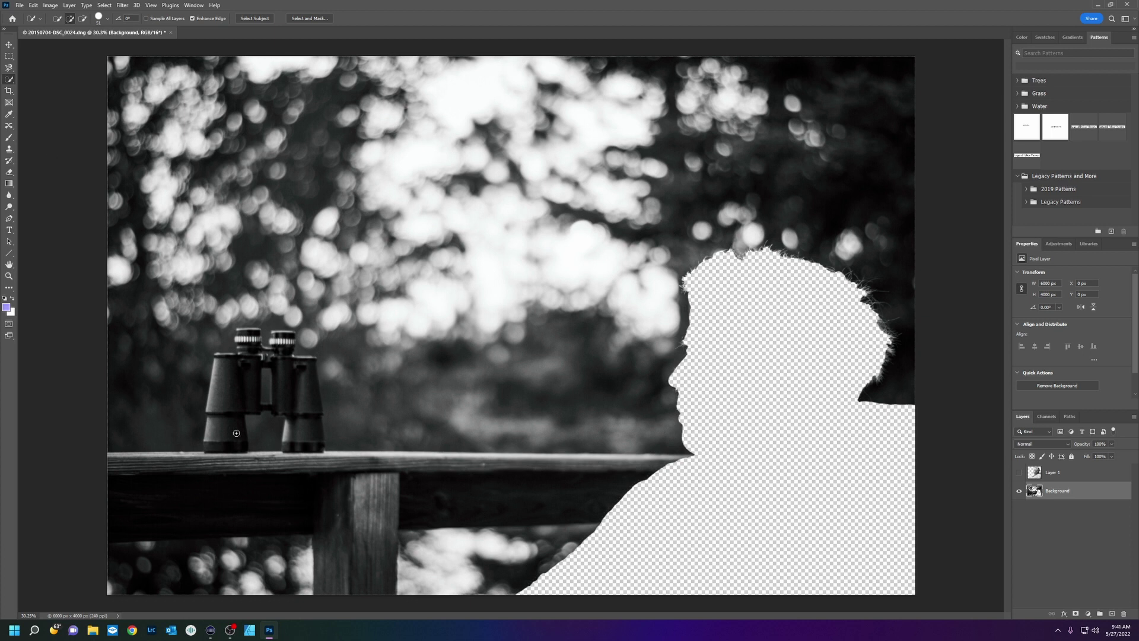
- Quick-select the railing and binoculars and cut them onto a new Layer 2
left_click_drag(130, 492, 218, 492)
left_click_drag(340, 494, 570, 490)
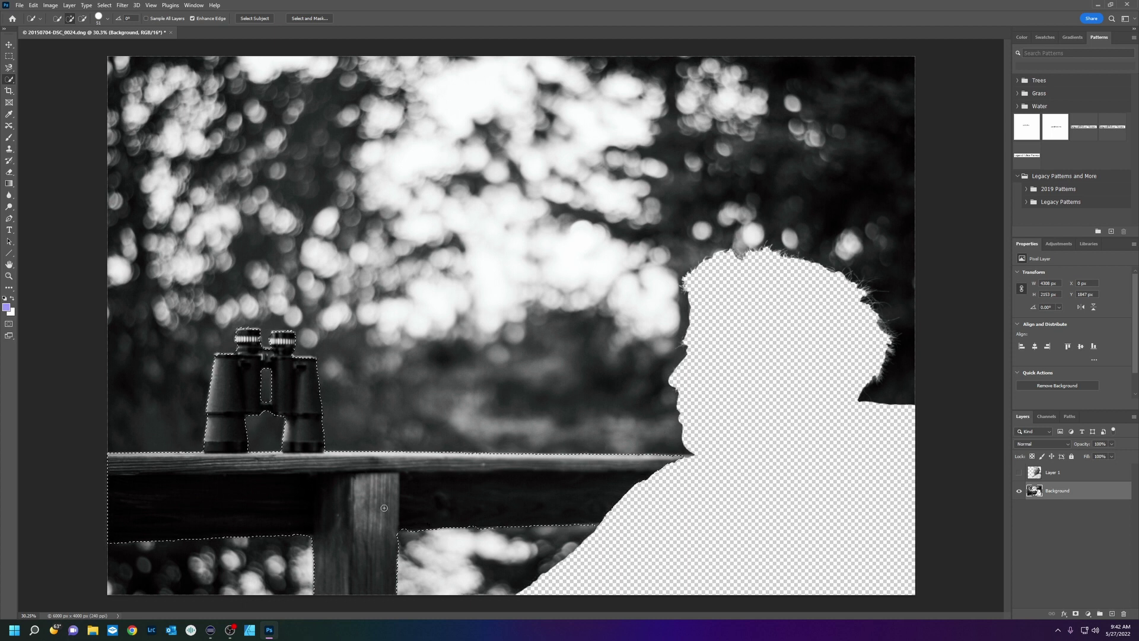
right_click(362, 490)
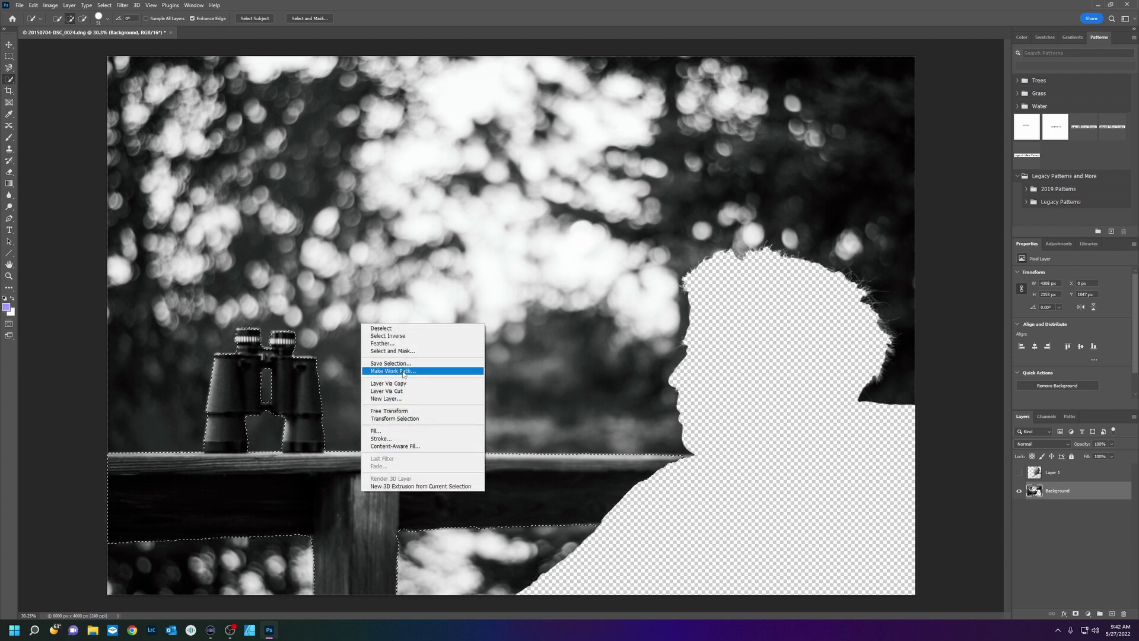
left_click(409, 391)
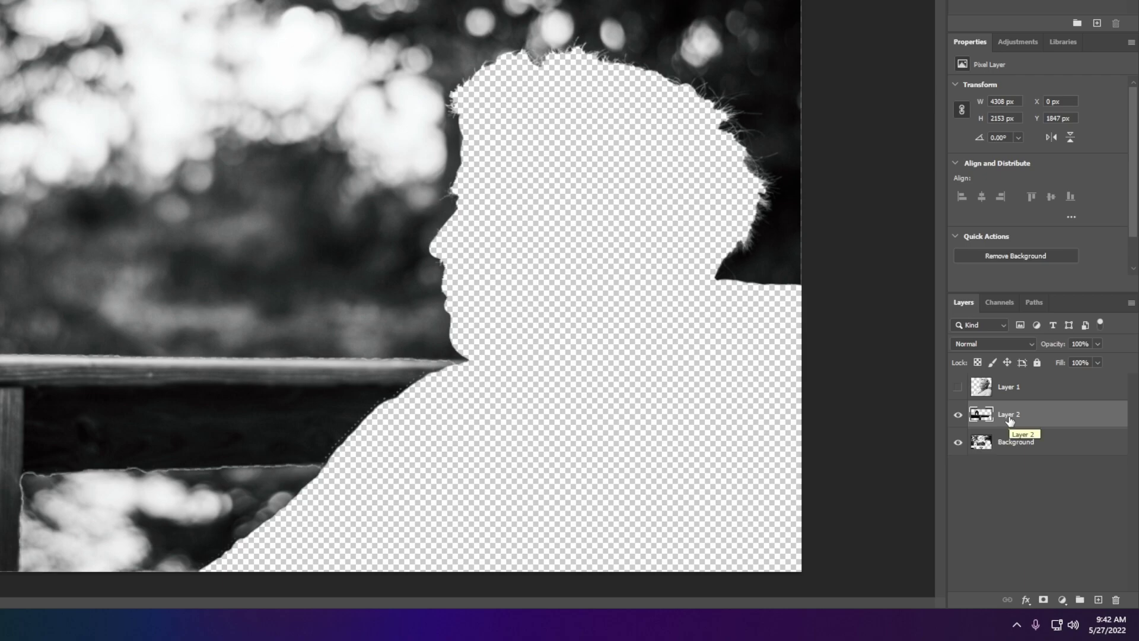
- Rename Layer 2 to 'Fence' and Layer 1 to 'subject'
type("Fence")
key("Return")
double_click(1015, 386)
type("s")
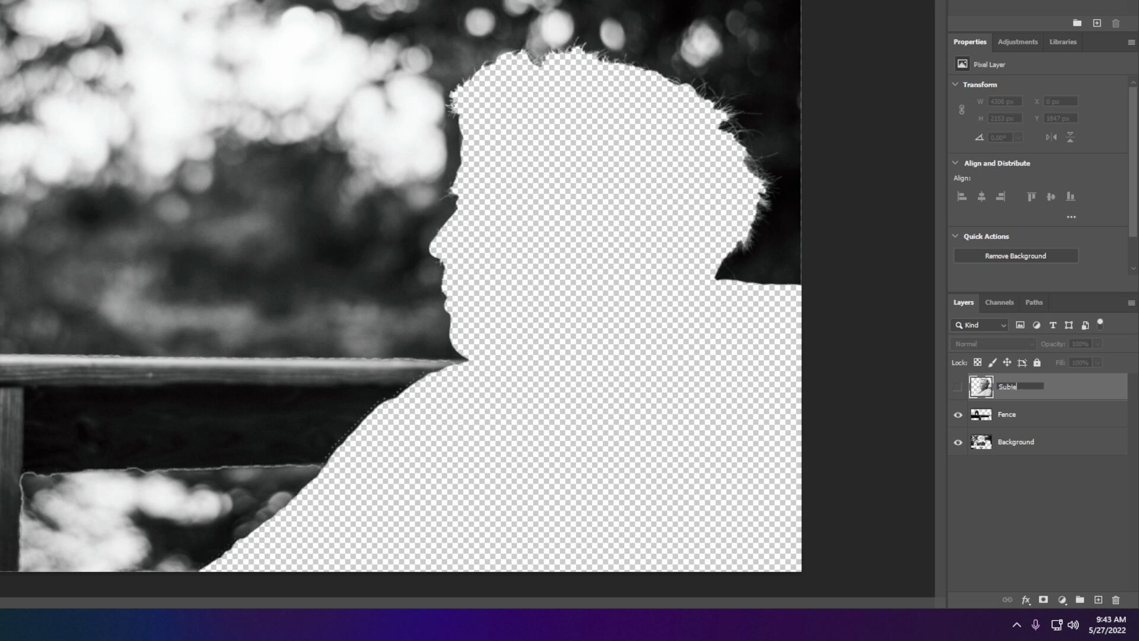
type("ubject")
key("Return")
- Hide the Subject and Fence layers so only the holed Background shows
left_click(957, 387)
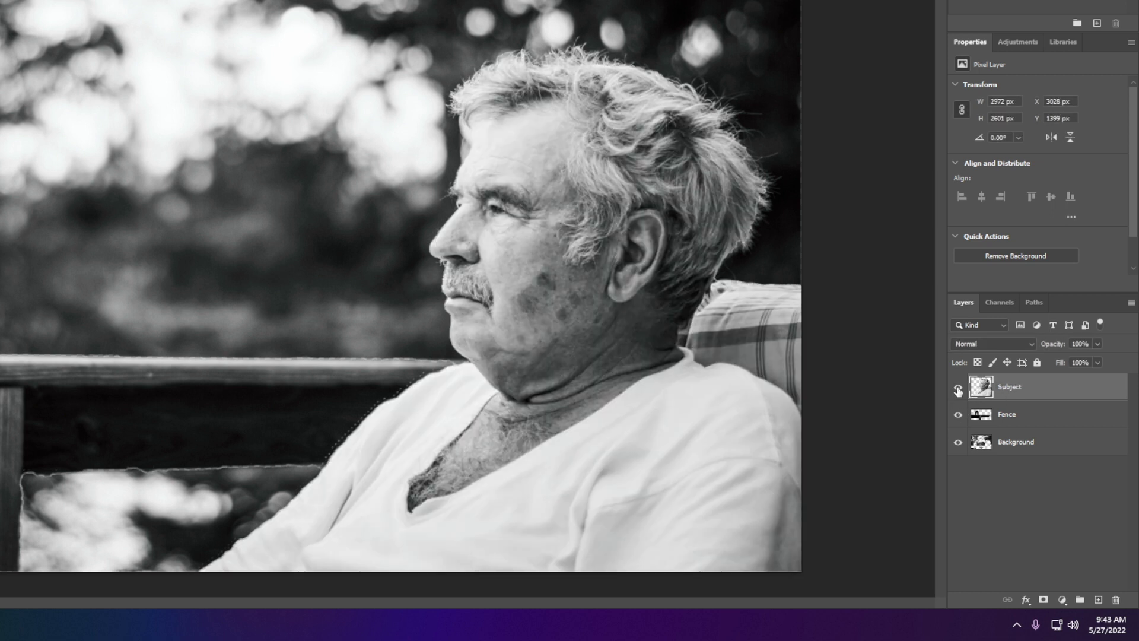
left_click(958, 388)
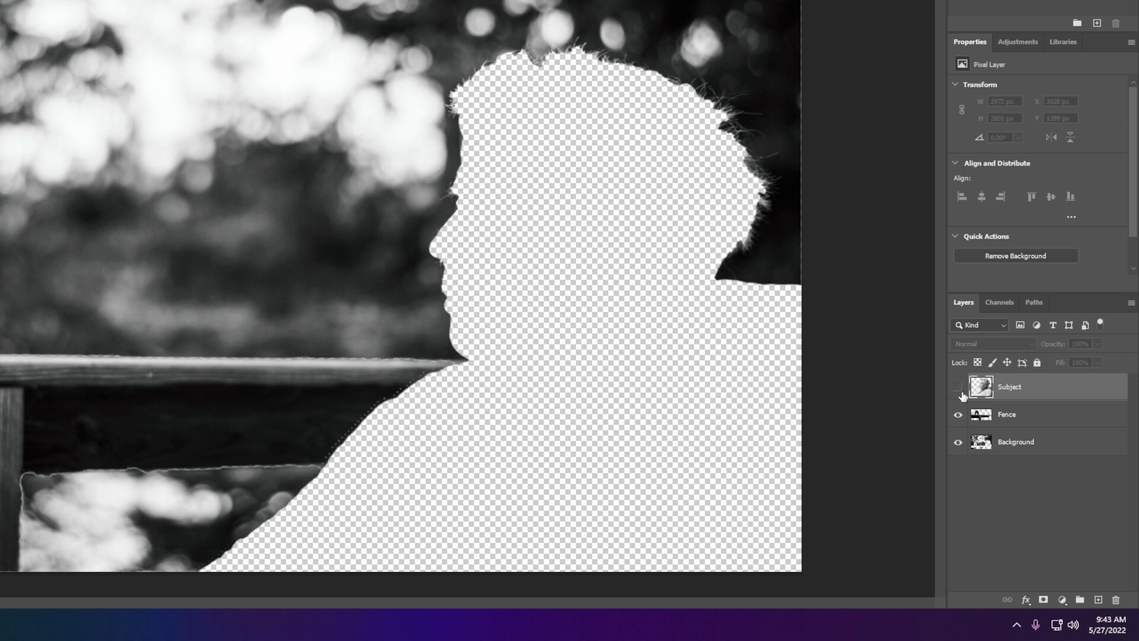
left_click(959, 388)
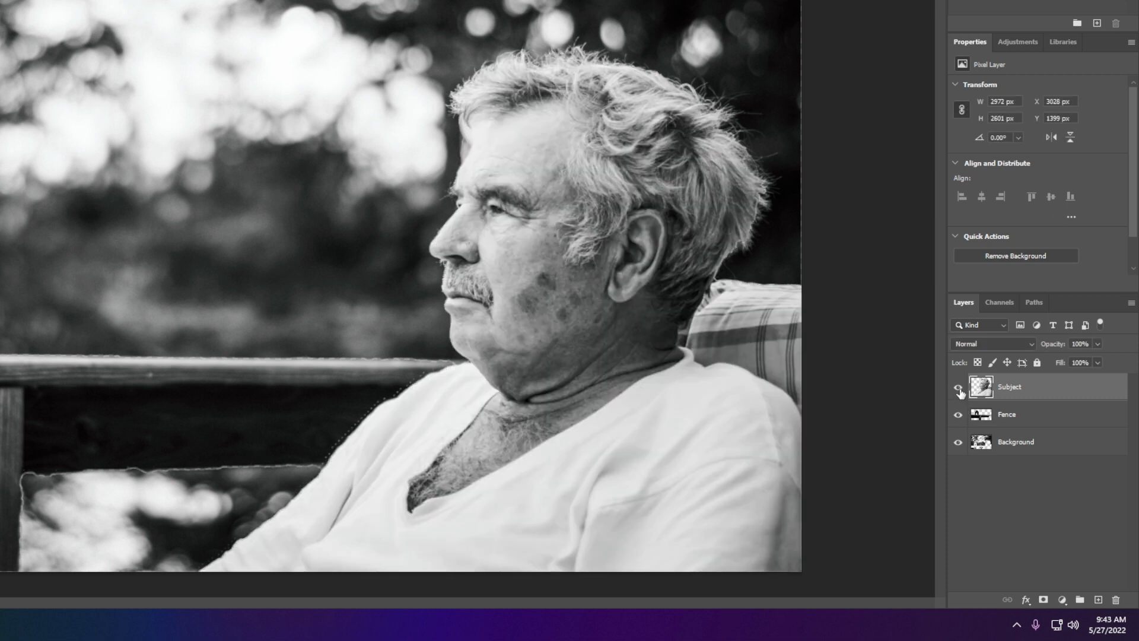
left_click(958, 388)
left_click(958, 416)
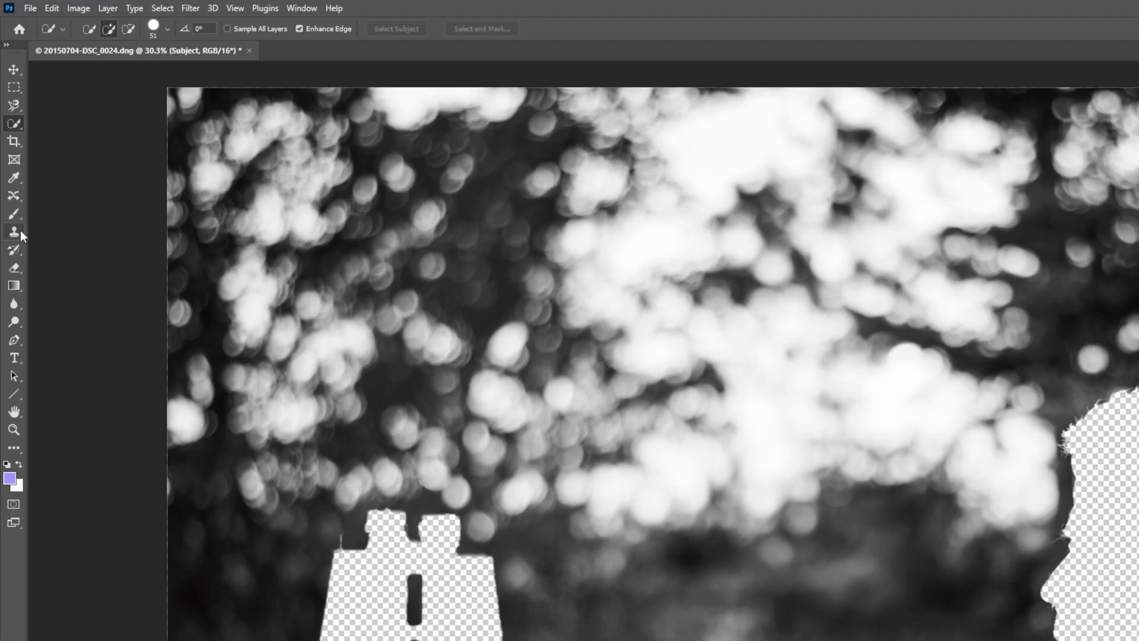
- Clone Stamp bokeh over the binocular, fence, right-strip and head holes in the Background
left_click(18, 229)
left_click(407, 357, "alt")
mouse_move(293, 356)
left_mouse_down()
mouse_move(312, 370)
mouse_move(291, 356)
mouse_move(298, 380)
mouse_move(294, 342)
mouse_move(243, 355)
mouse_move(282, 362)
mouse_move(248, 358)
mouse_move(219, 384)
mouse_move(259, 388)
mouse_move(274, 419)
mouse_move(319, 420)
mouse_move(319, 448)
mouse_move(224, 420)
left_mouse_up()
left_click(419, 389, "alt")
left_click(272, 95, "alt")
mouse_move(178, 473)
left_mouse_down()
mouse_move(267, 486)
mouse_move(220, 520)
mouse_move(149, 475)
left_mouse_up()
left_click(404, 196, "alt")
mouse_move(522, 487)
left_mouse_down()
mouse_move(745, 254)
mouse_move(756, 133)
left_mouse_up()
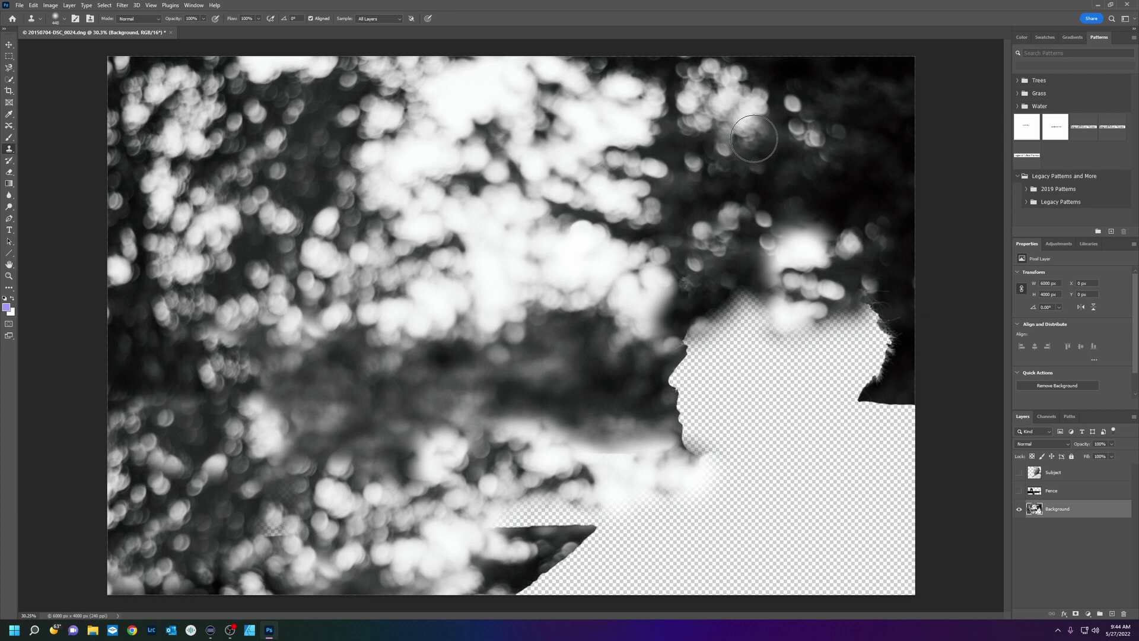
mouse_move(712, 267)
left_mouse_down()
mouse_move(824, 380)
mouse_move(649, 470)
mouse_move(772, 522)
mouse_move(761, 414)
left_mouse_up()
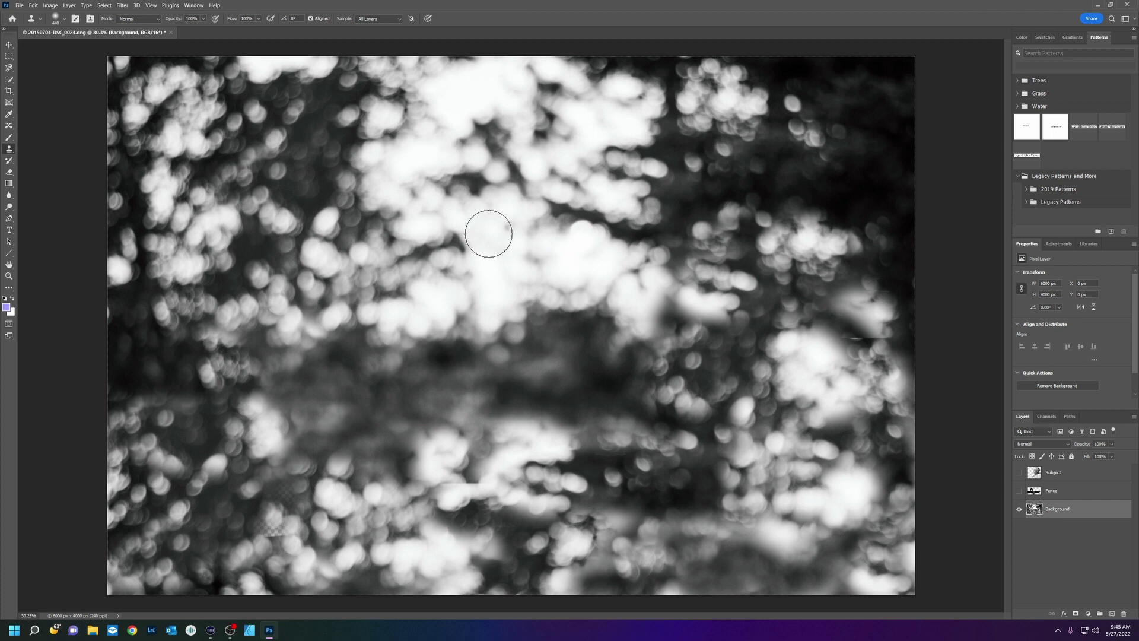
left_click_drag(356, 409, 214, 552)
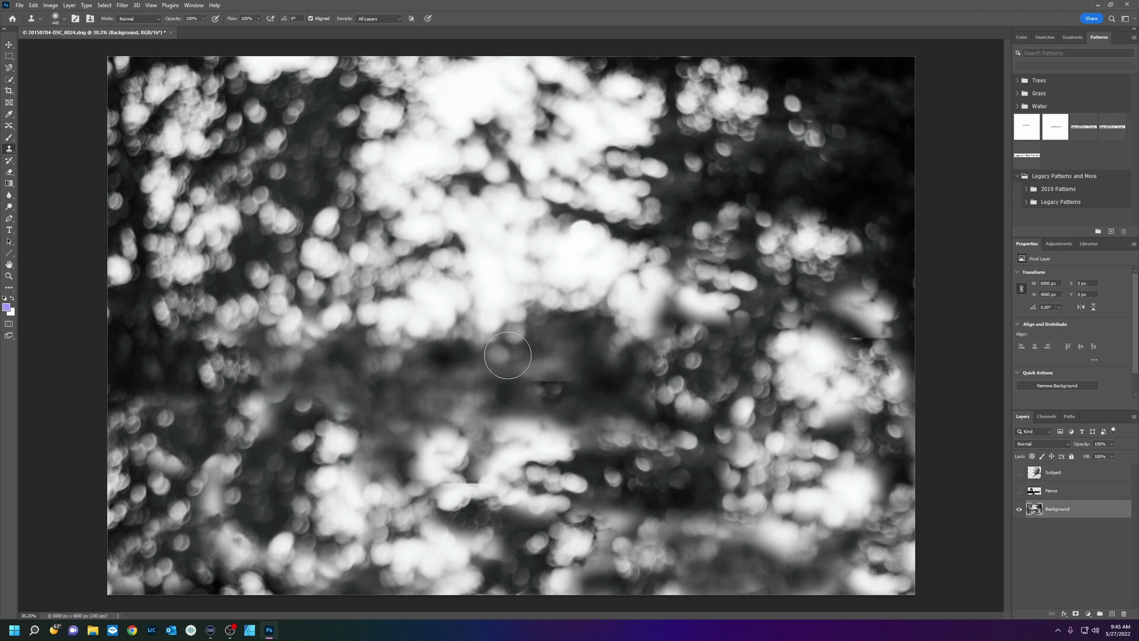
- Show the Fence layer to check the composite, then hide the Subject and Background layers
left_click(1018, 491)
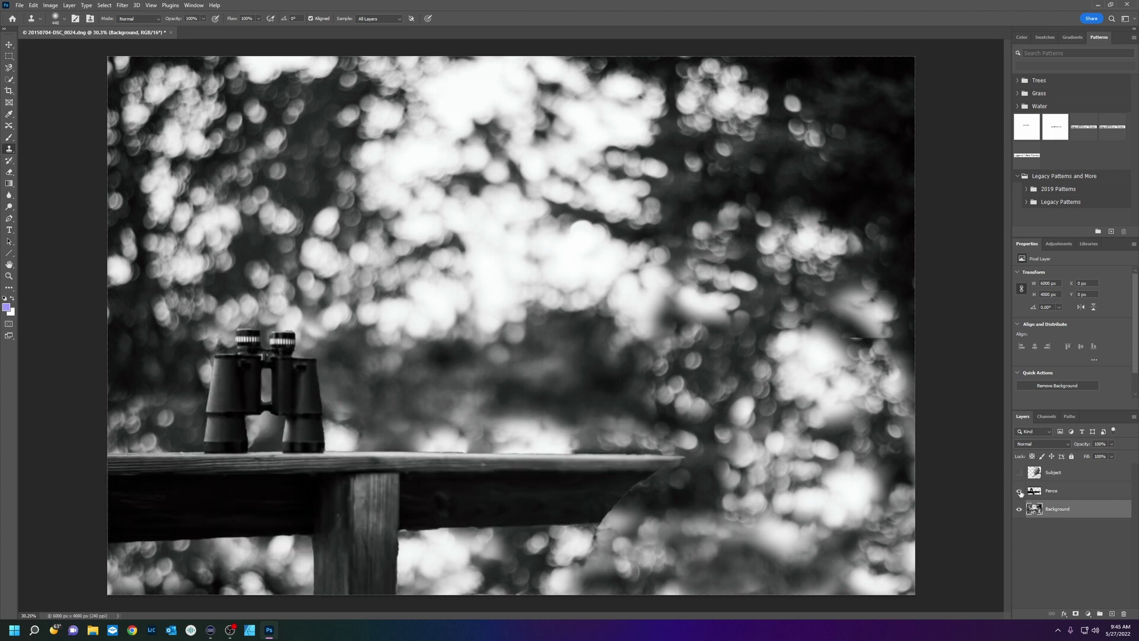
left_click(1019, 473)
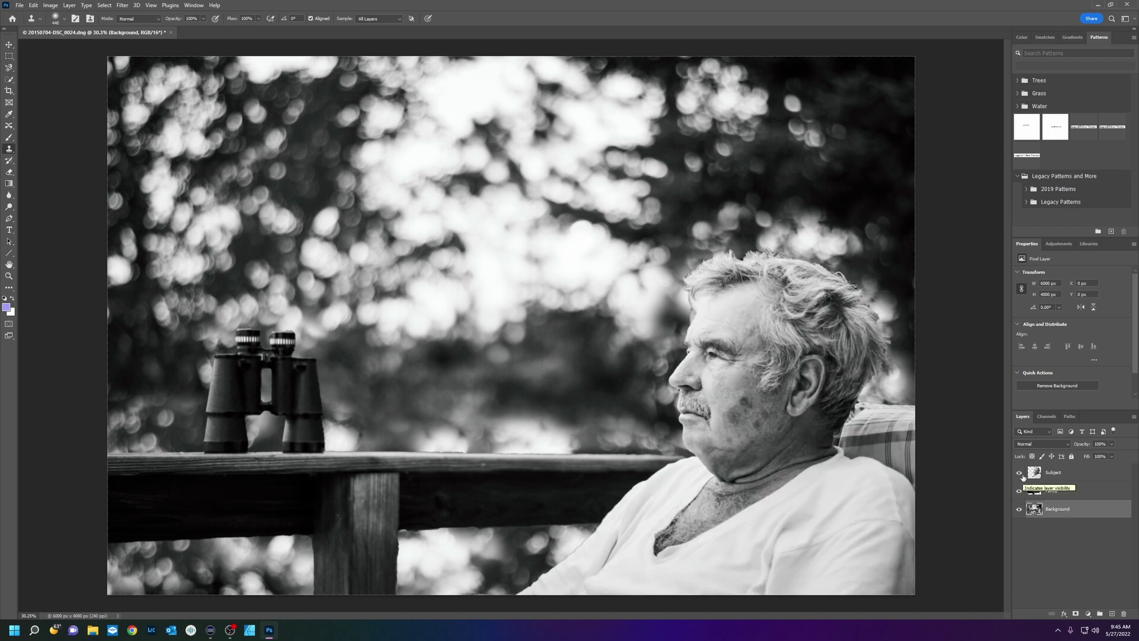
left_click(1019, 473)
left_click(1019, 509)
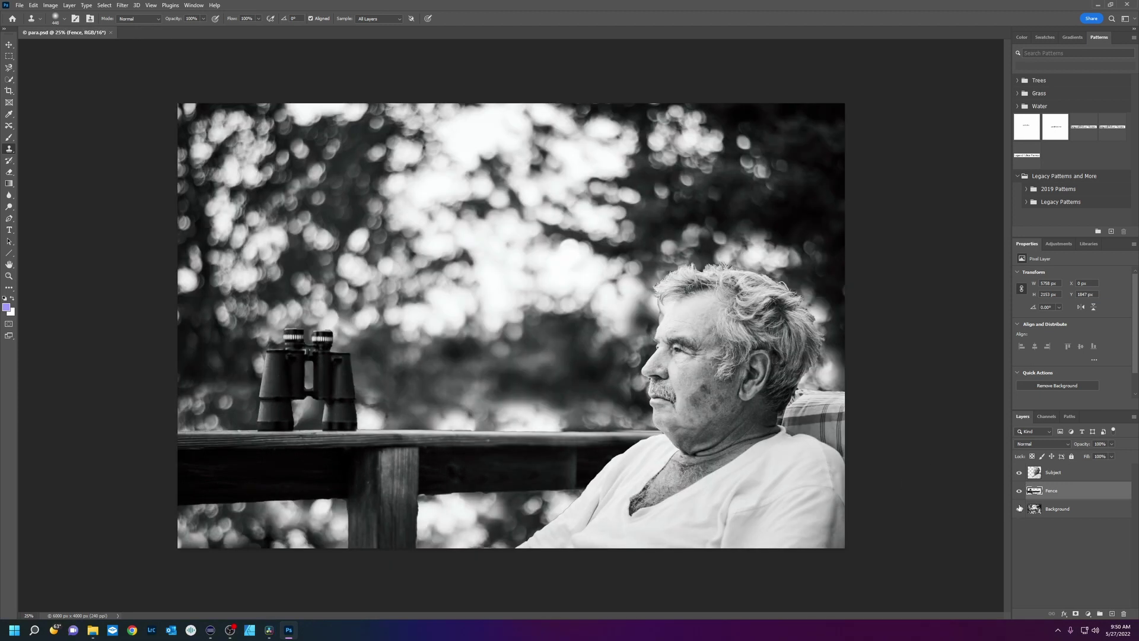
- Select the Subject layer and choose Export As from its context menu
left_click(1064, 472)
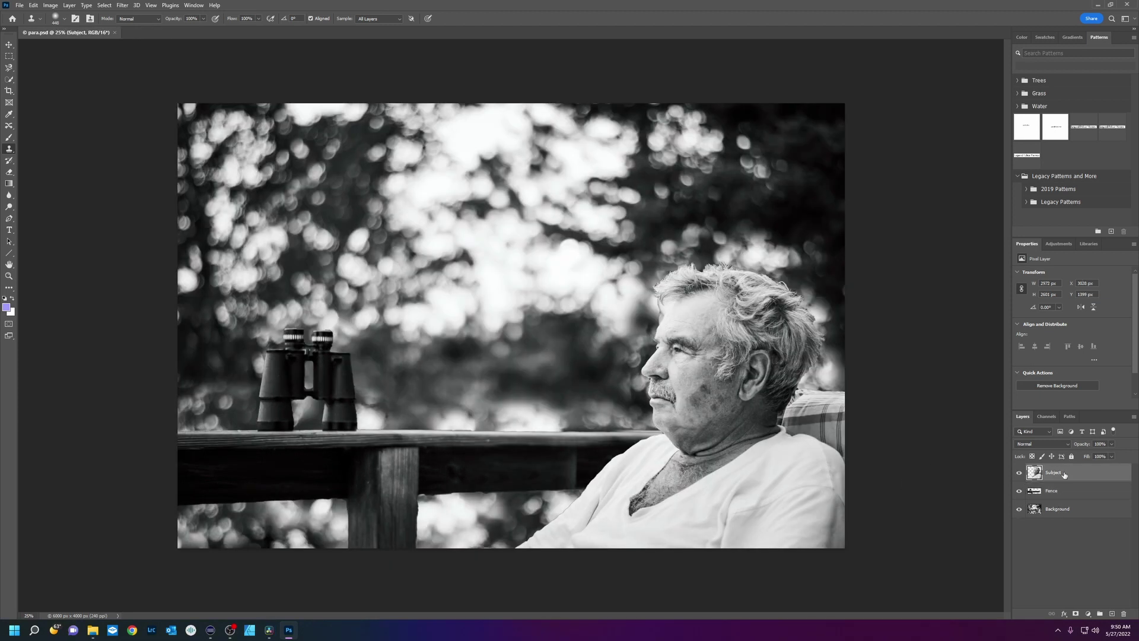
right_click(1054, 478)
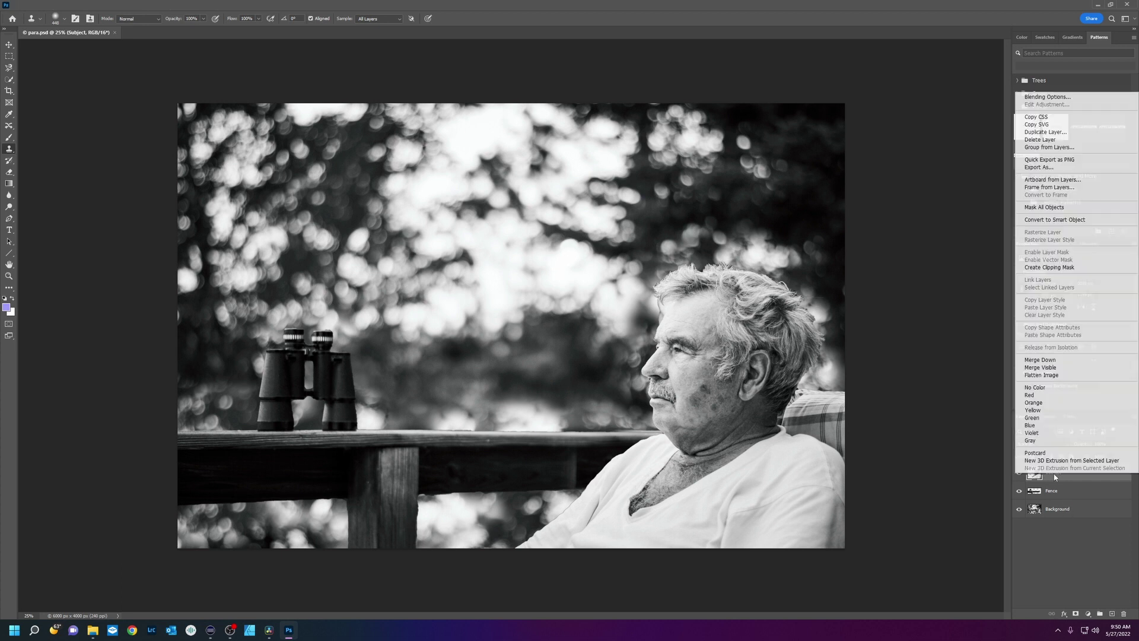
left_click(1056, 168)
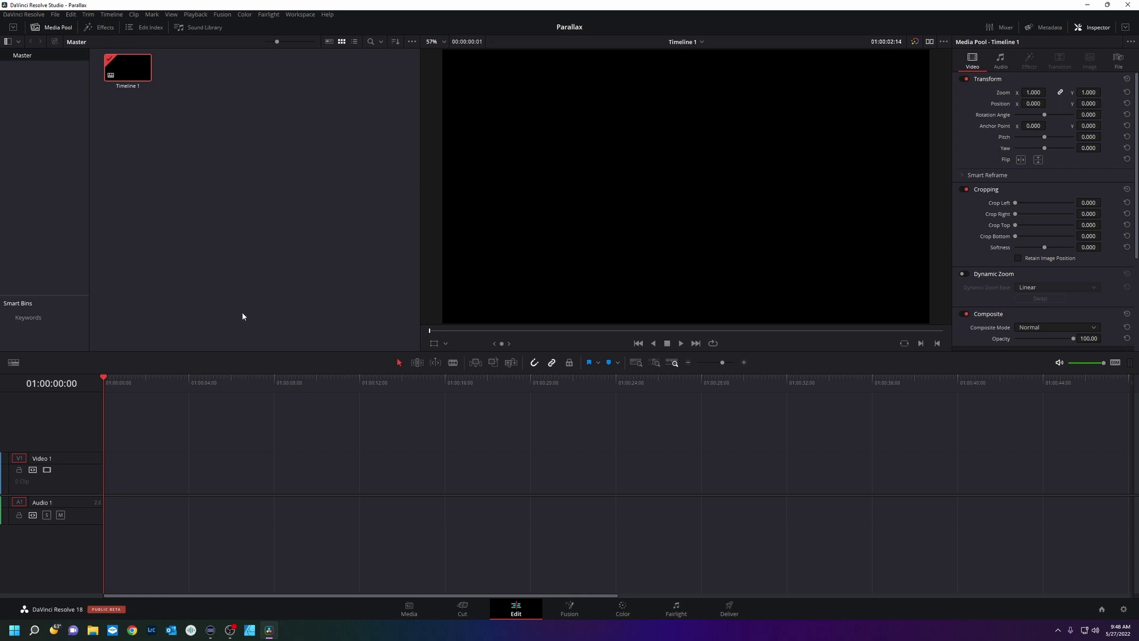
- Create a Fusion composition named 'para', open it, and move MediaOut1 to the right
right_click(161, 127)
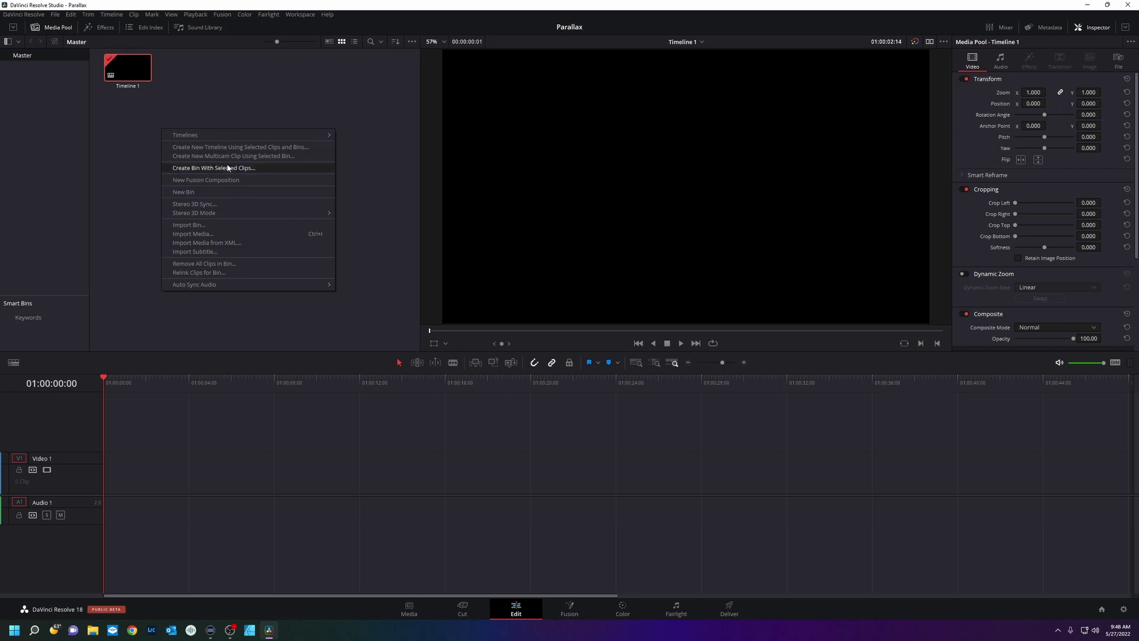
left_click(243, 179)
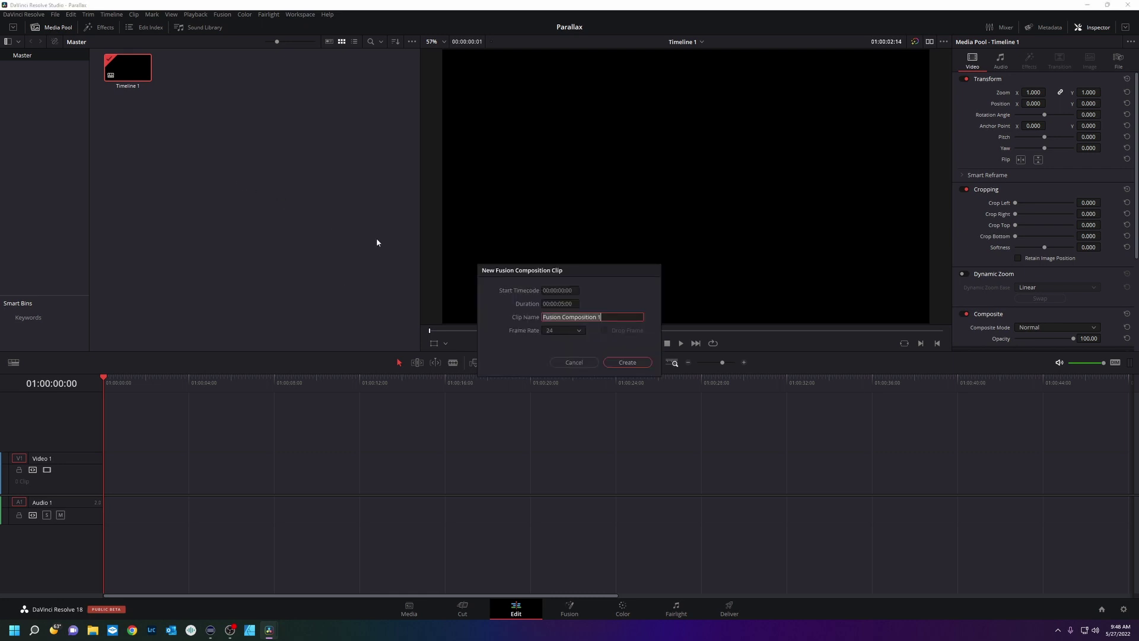
type("para")
key("Return")
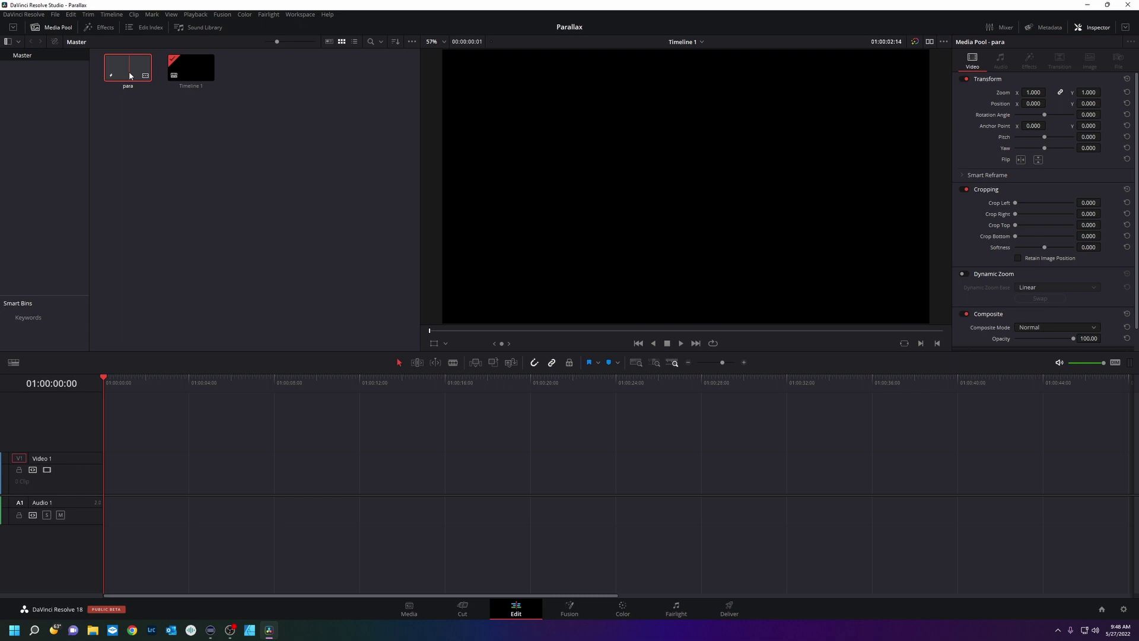
double_click(122, 70)
left_click_drag(330, 442, 740, 469)
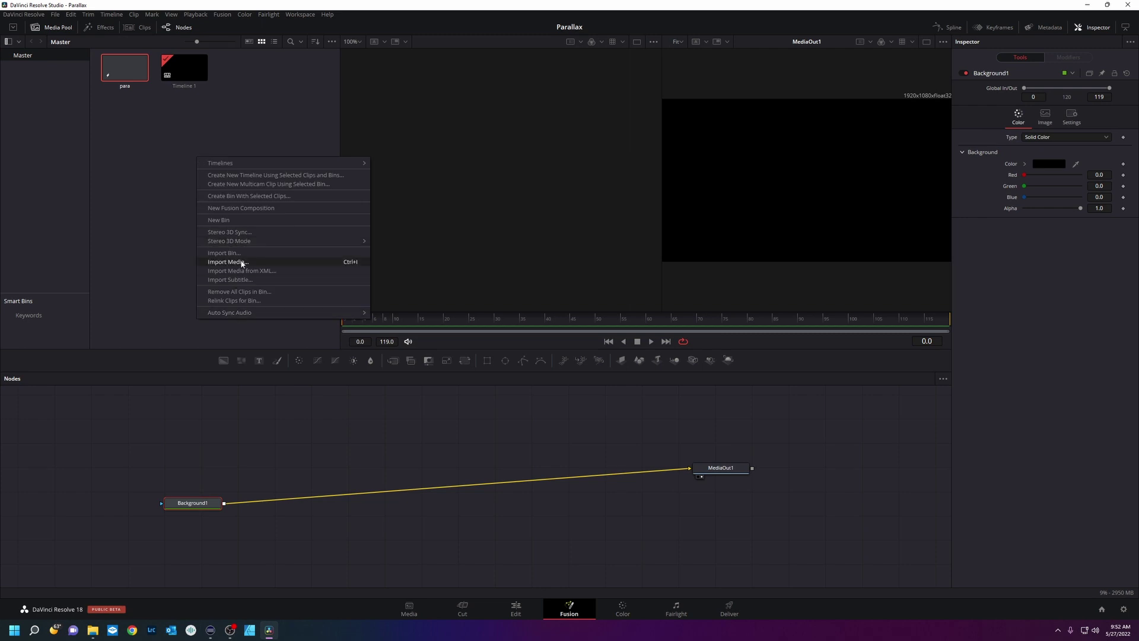
- Import the Fence, Subject and Background images and add Background.png to the node graph
left_click(242, 263)
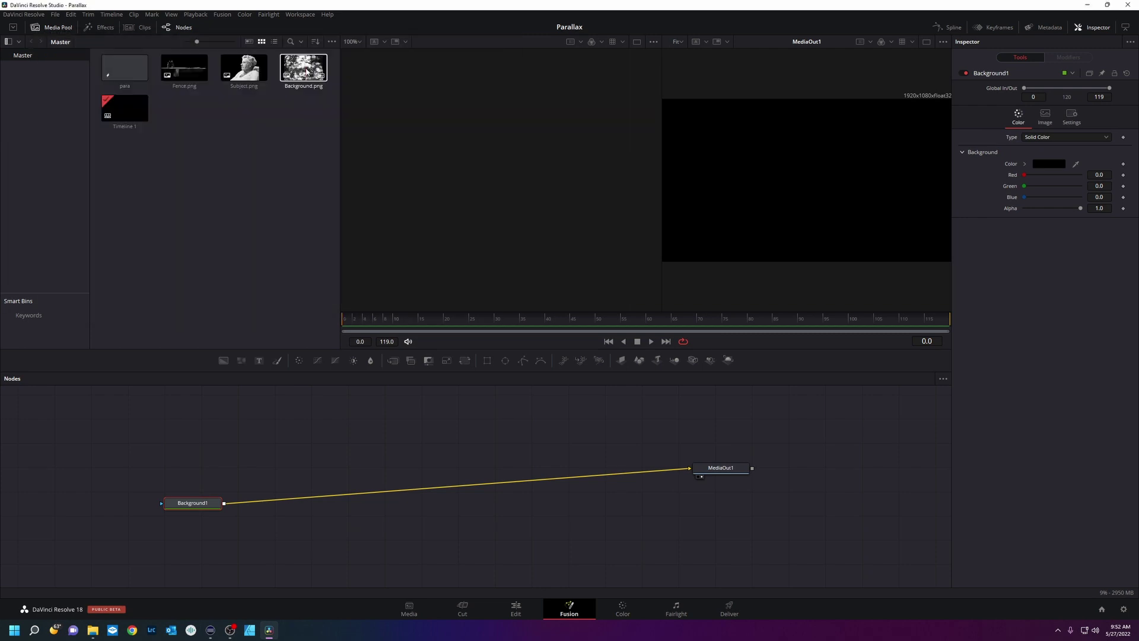
left_click_drag(303, 67, 177, 436)
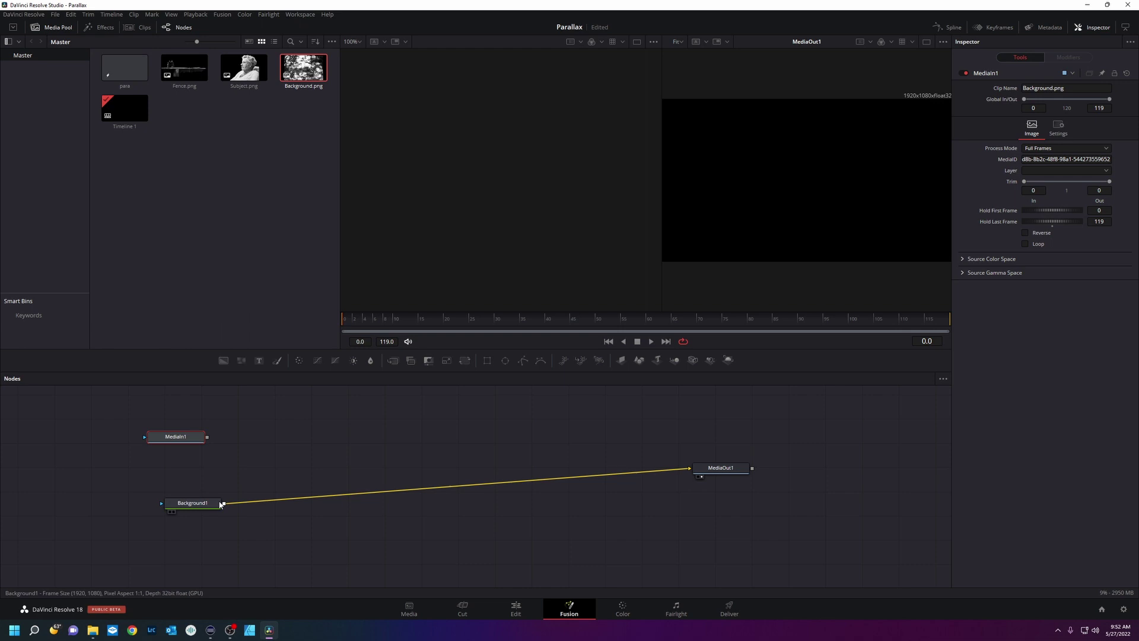
left_click_drag(211, 509, 155, 512)
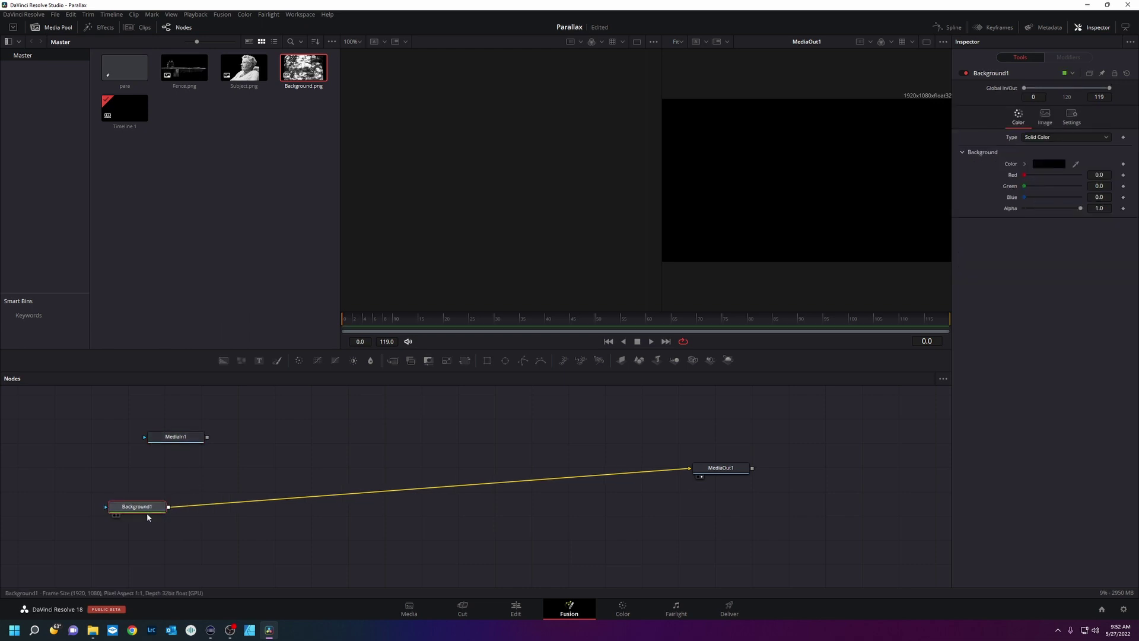
left_click_drag(185, 439, 240, 507)
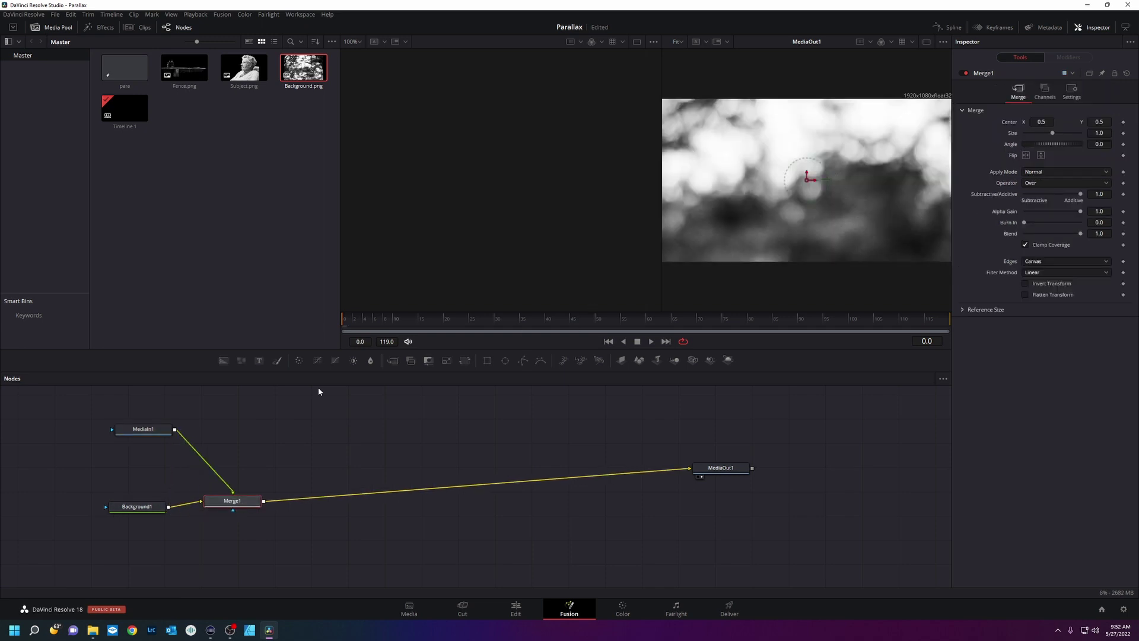
- Insert a Resize node between MediaIn1 and Merge1, then add Fence.png to the graph
left_click(161, 431)
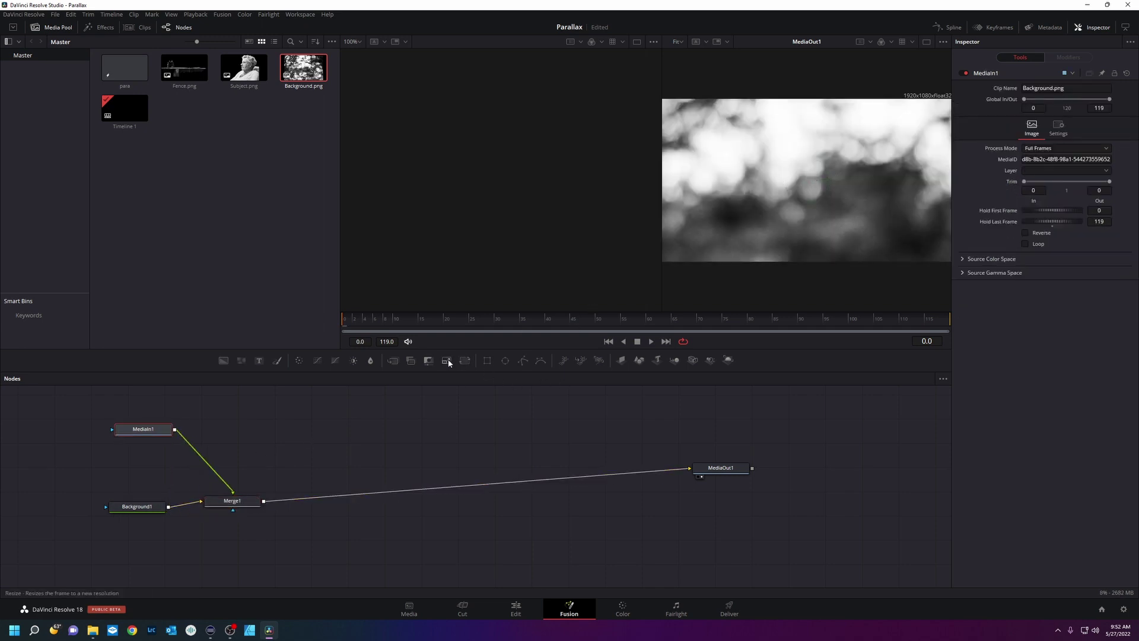
left_click_drag(448, 363, 209, 458)
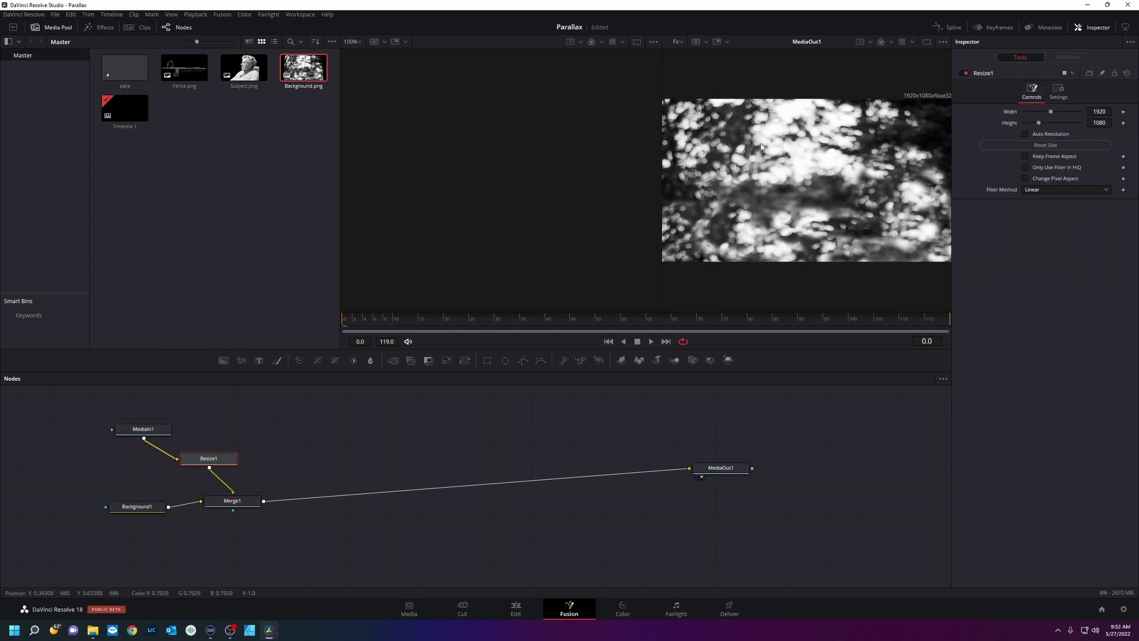
left_click_drag(153, 433, 111, 458)
left_click_drag(190, 462, 164, 460)
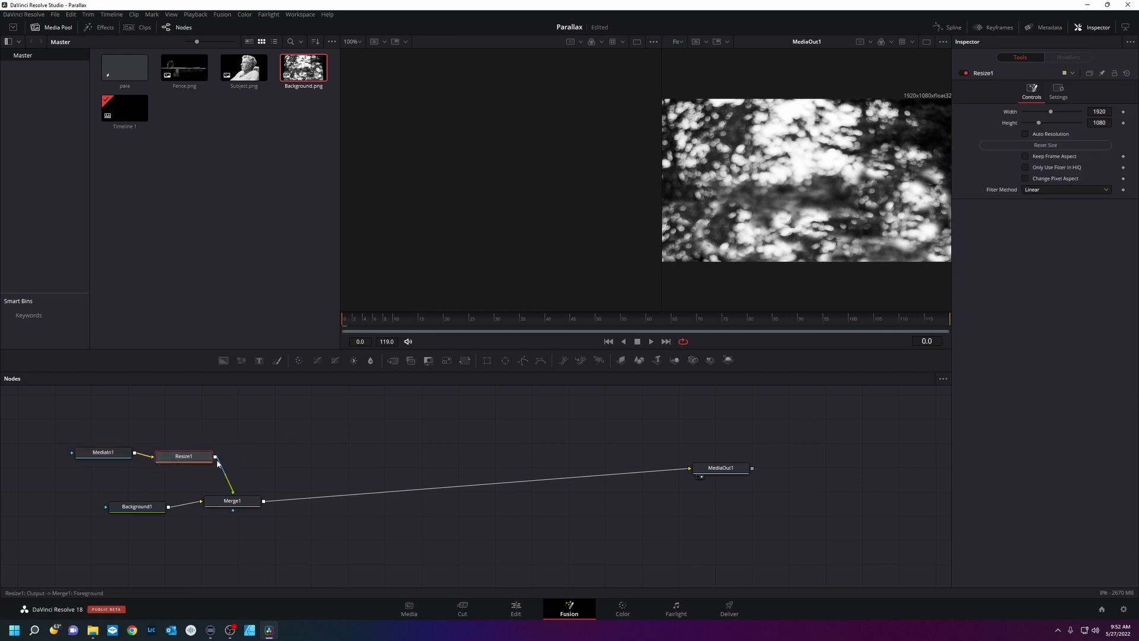
left_click_drag(183, 68, 128, 409)
- Merge Fence.png through Merge2 with a Transform at Size 0.34, then add Subject.png
left_click(393, 360)
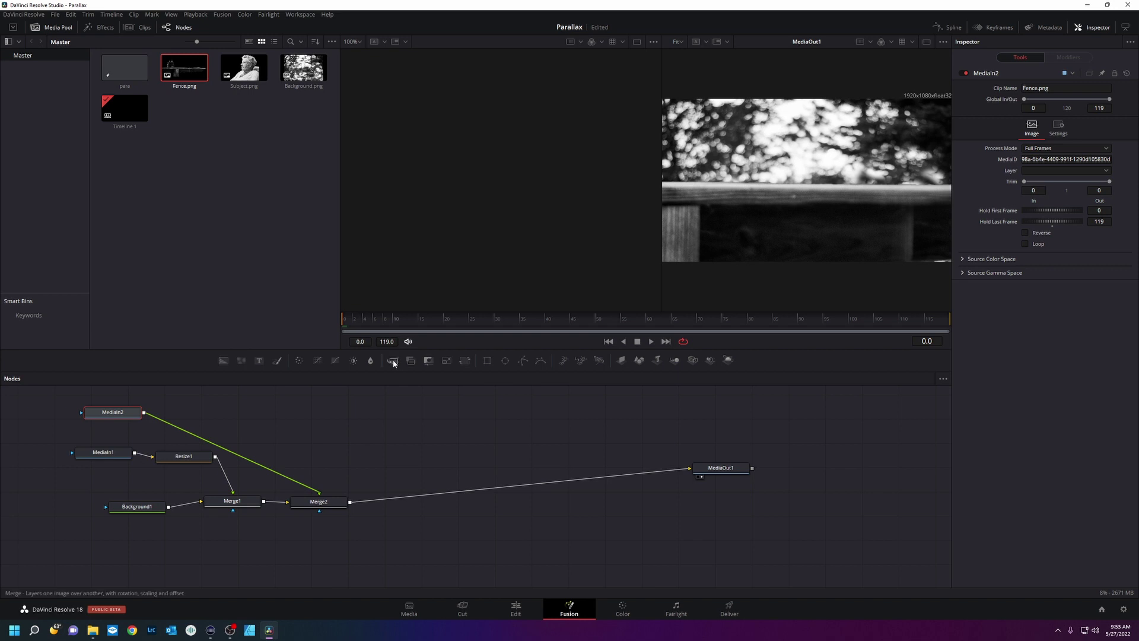
left_click_drag(393, 362, 280, 445)
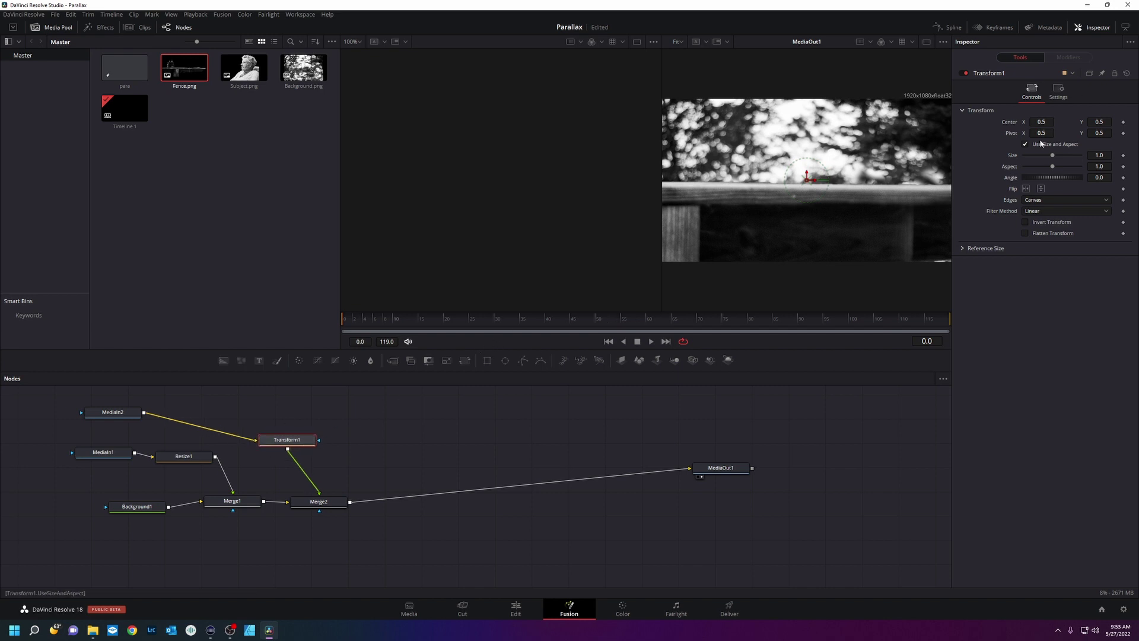
left_click_drag(1053, 156, 1095, 133)
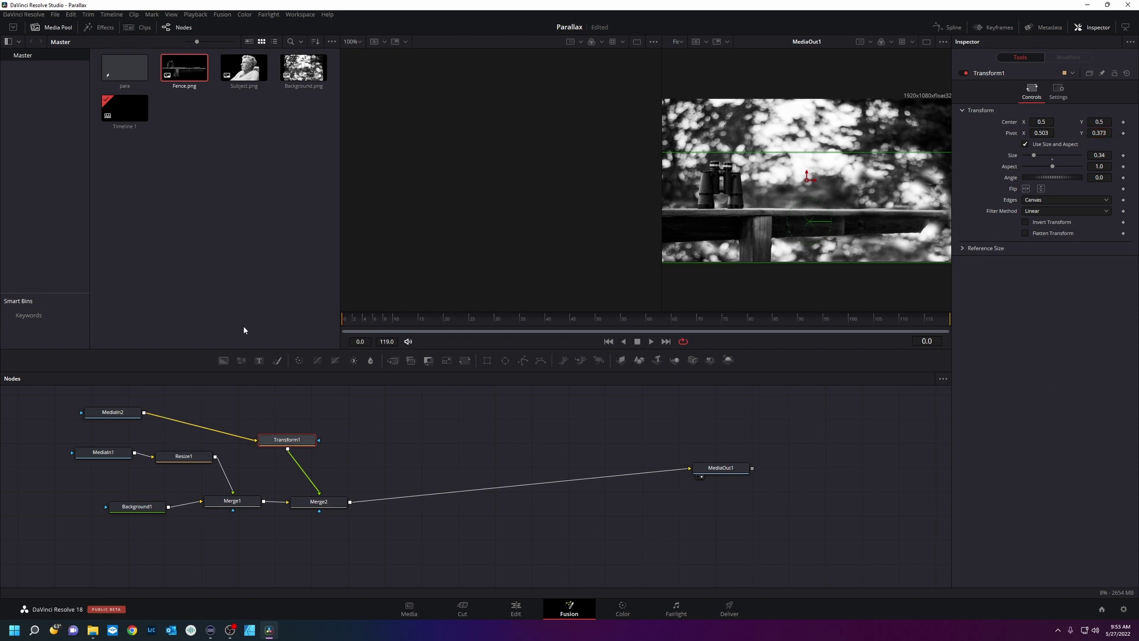
left_click_drag(243, 70, 114, 392)
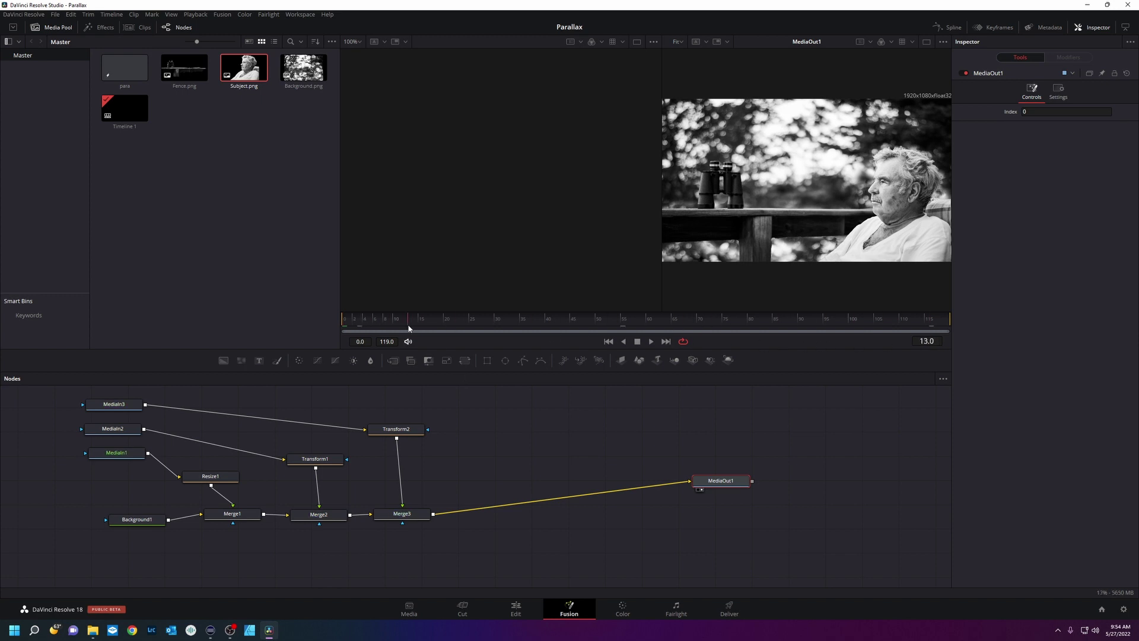
- Return to the first frame and select the Subject's Transform2 node
left_click_drag(408, 328, 371, 321)
left_click(409, 433)
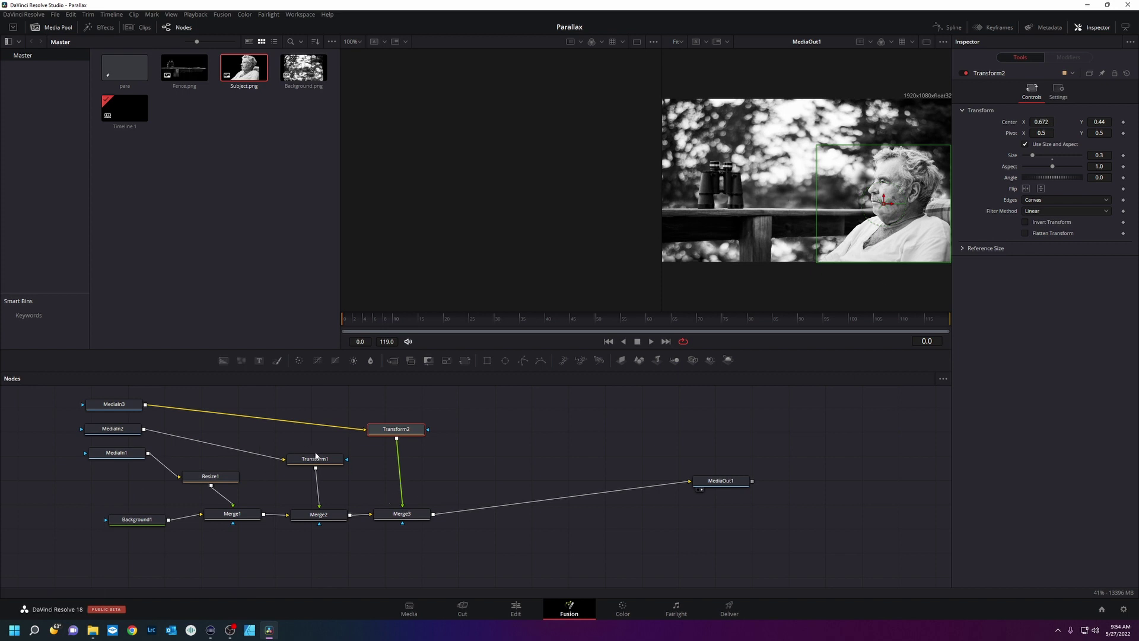
- Keyframe Transform2's Center and Size at frame 0 for the subject layer
left_click_drag(223, 481, 203, 474)
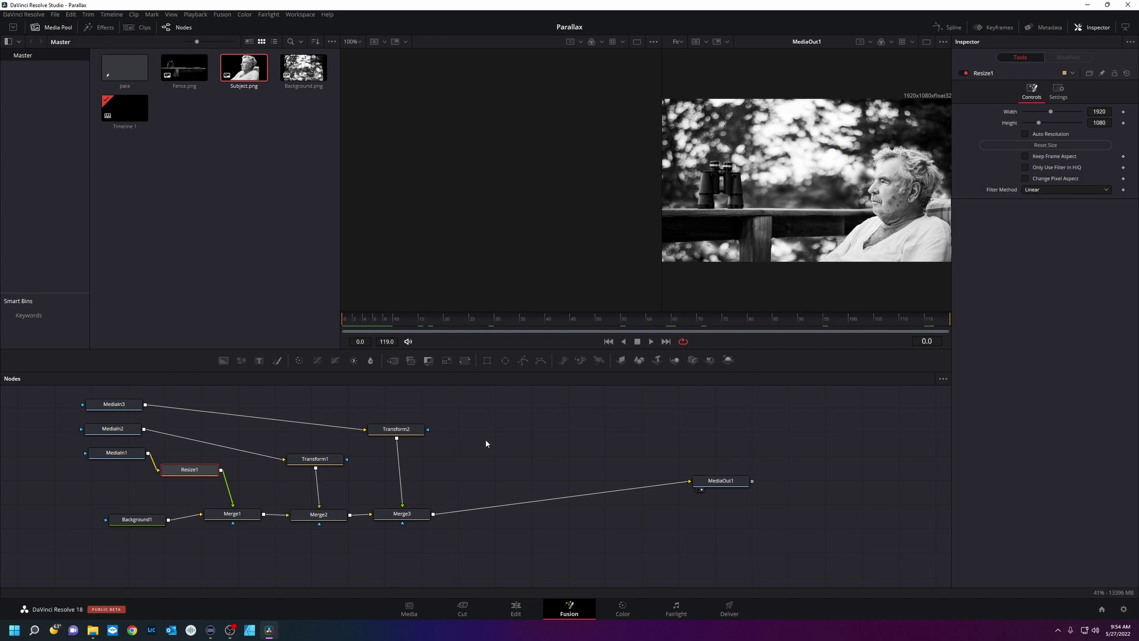
left_click(391, 431)
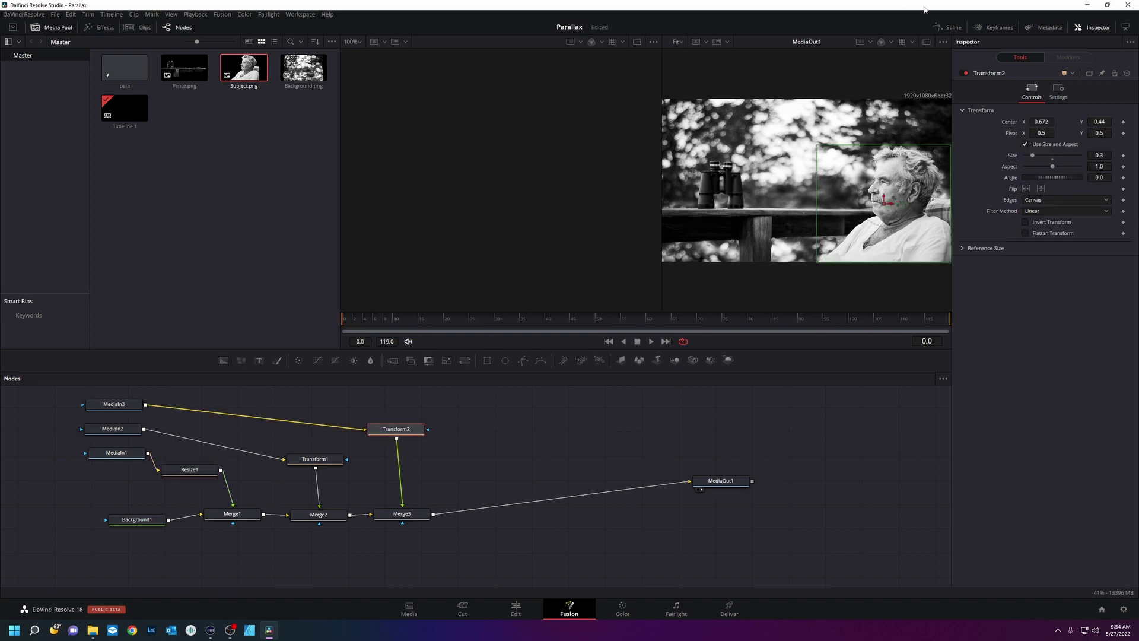
left_click(1123, 122)
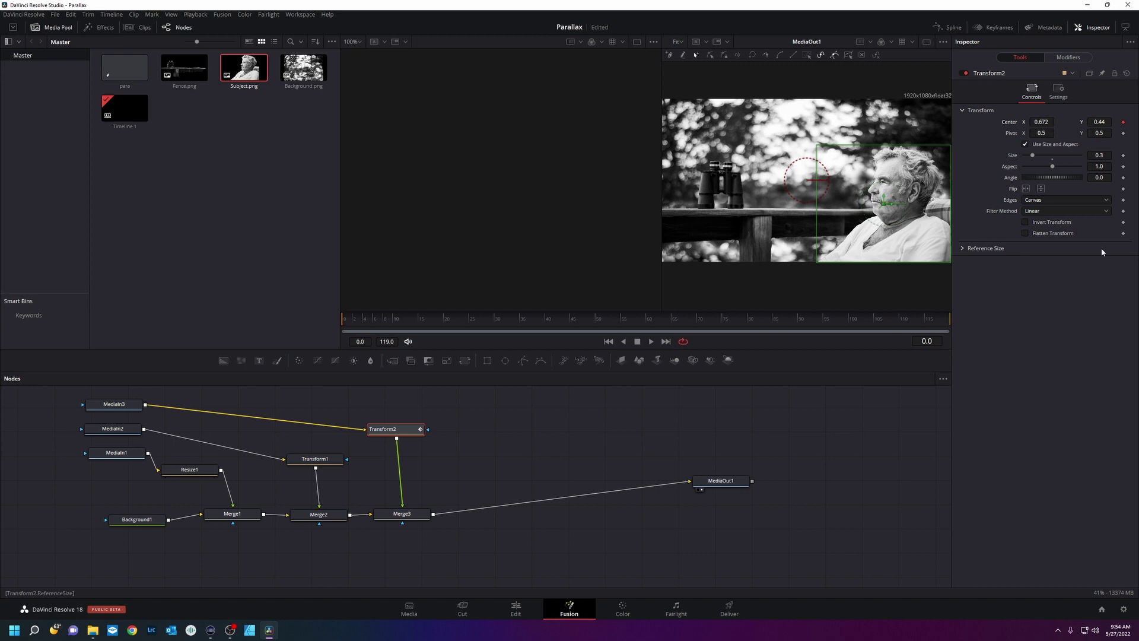
left_click(1123, 157)
- At frame 119, set the subject's Size to 0.33 and Center to 0.663, 0.452, then preview mid-clip
left_click_drag(1033, 157, 1033, 157)
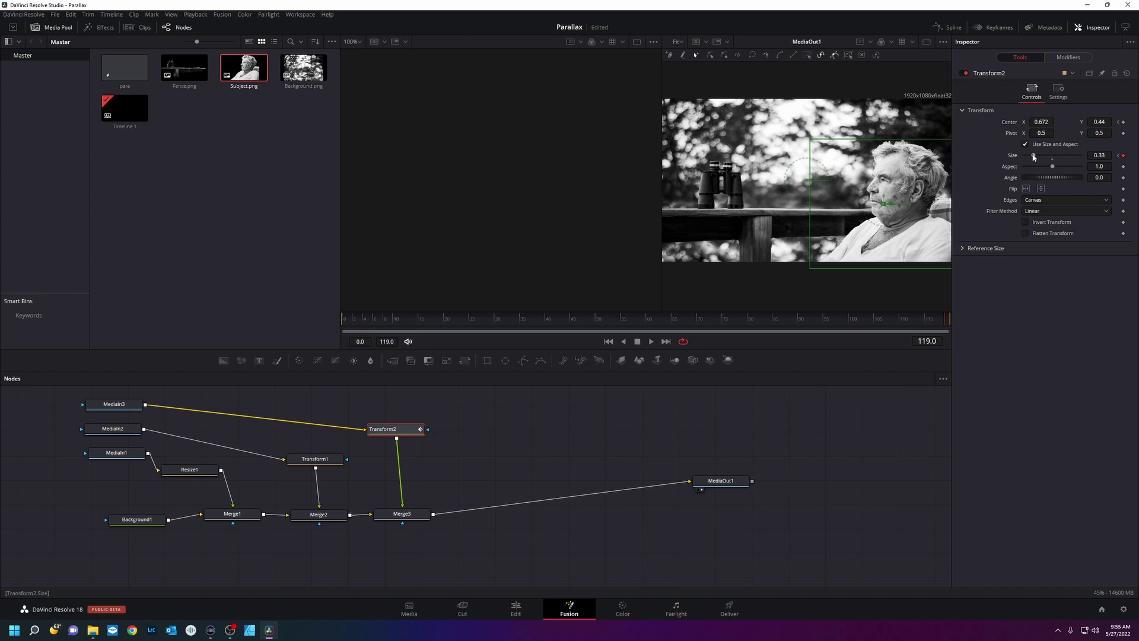
mouse_move(884, 203)
left_mouse_down()
mouse_move(868, 199)
mouse_move(880, 199)
left_mouse_up()
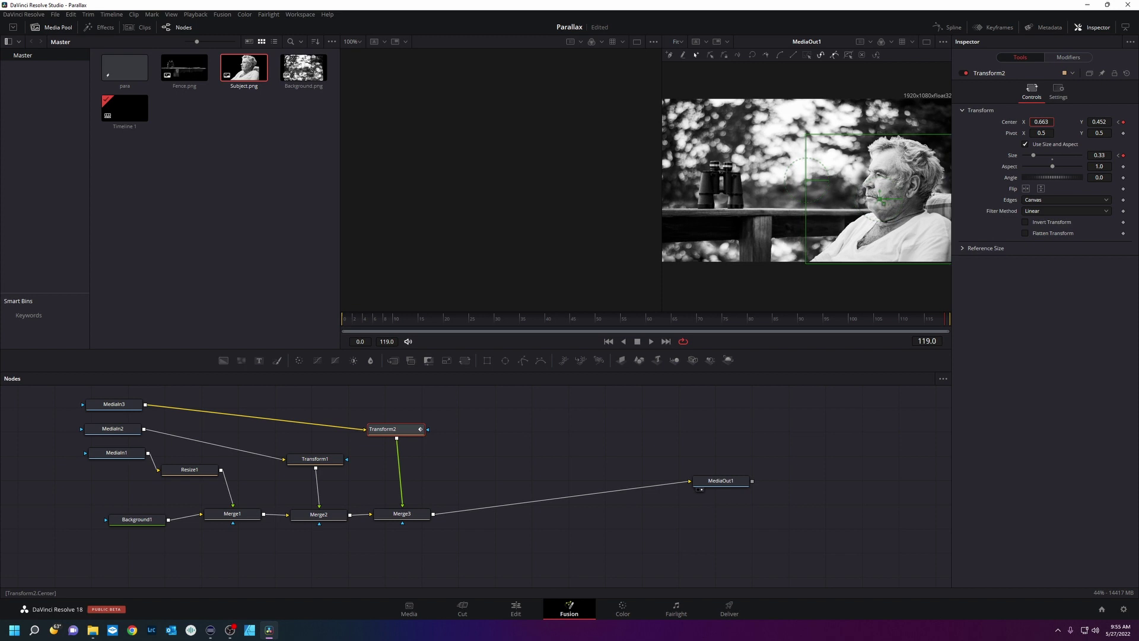
left_click_drag(899, 319, 495, 334)
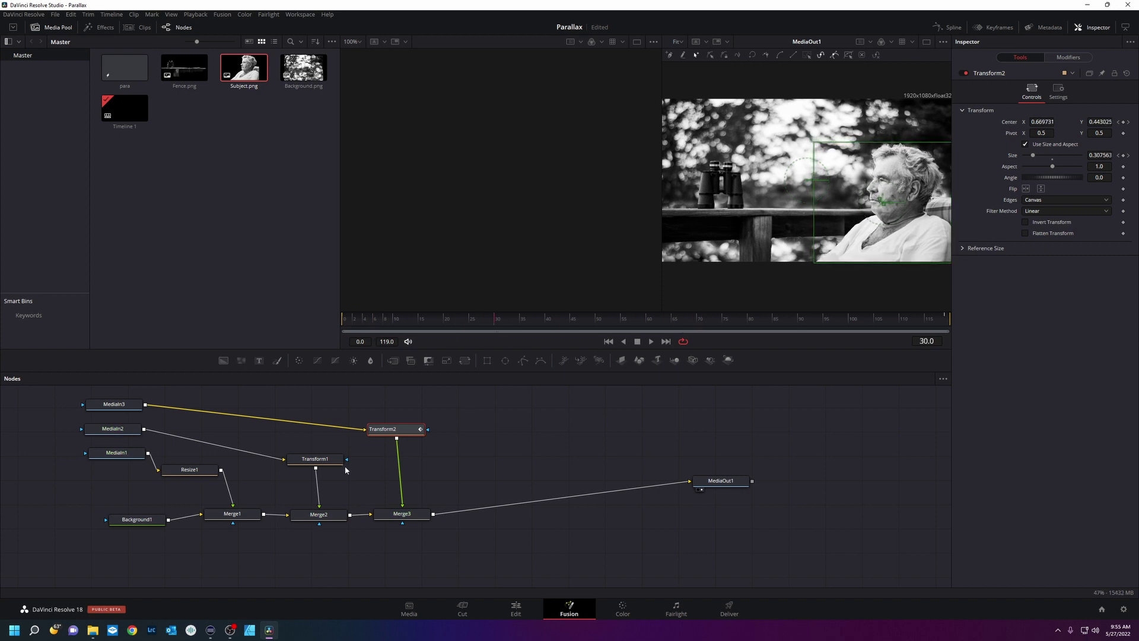
- Keyframe Transform1's Center at frame 0 for the fence layer
left_click(321, 462)
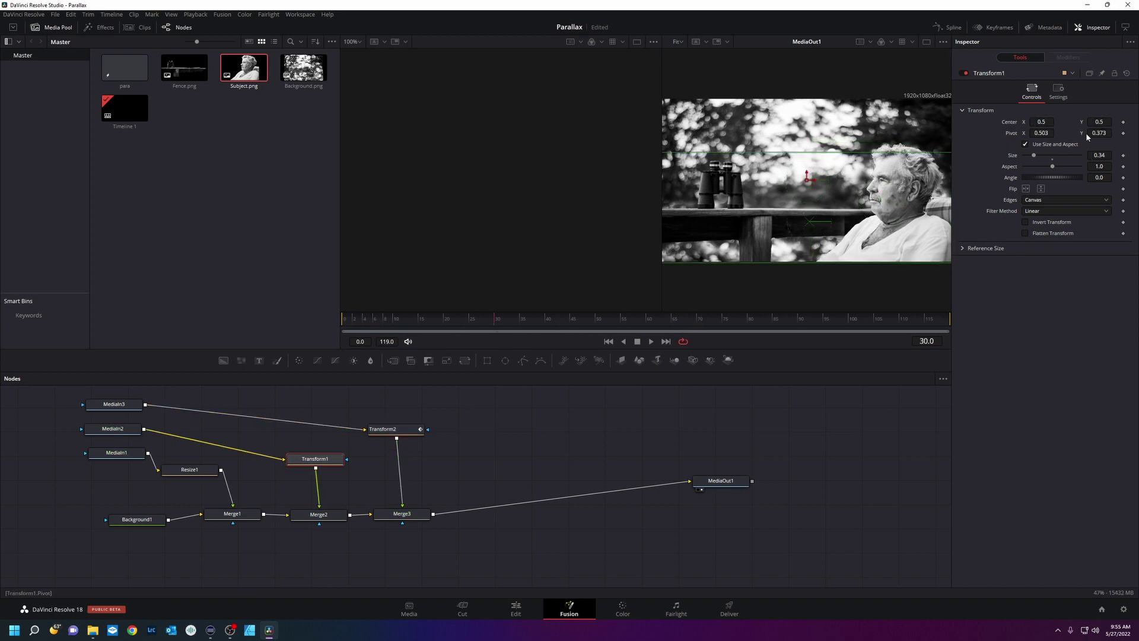
left_click_drag(346, 324, 335, 327)
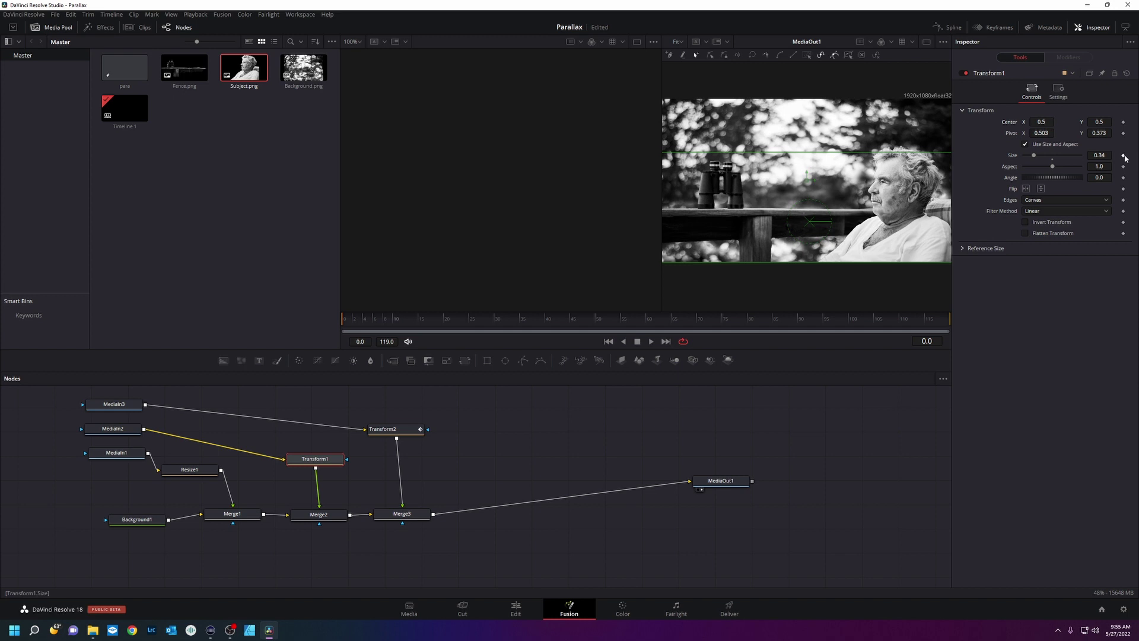
left_click(1124, 123)
- At the last frame, set the fence Size to 0.349 and Center X to 0.492, then scrub to check
left_click_drag(863, 317, 945, 321)
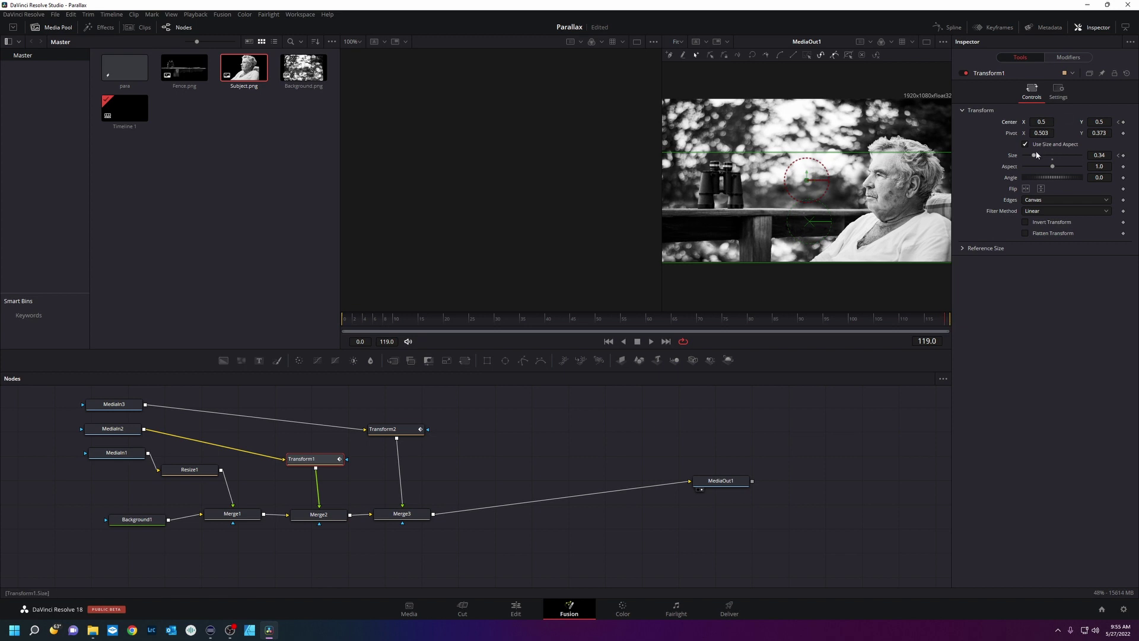
left_click_drag(1035, 159, 1034, 155)
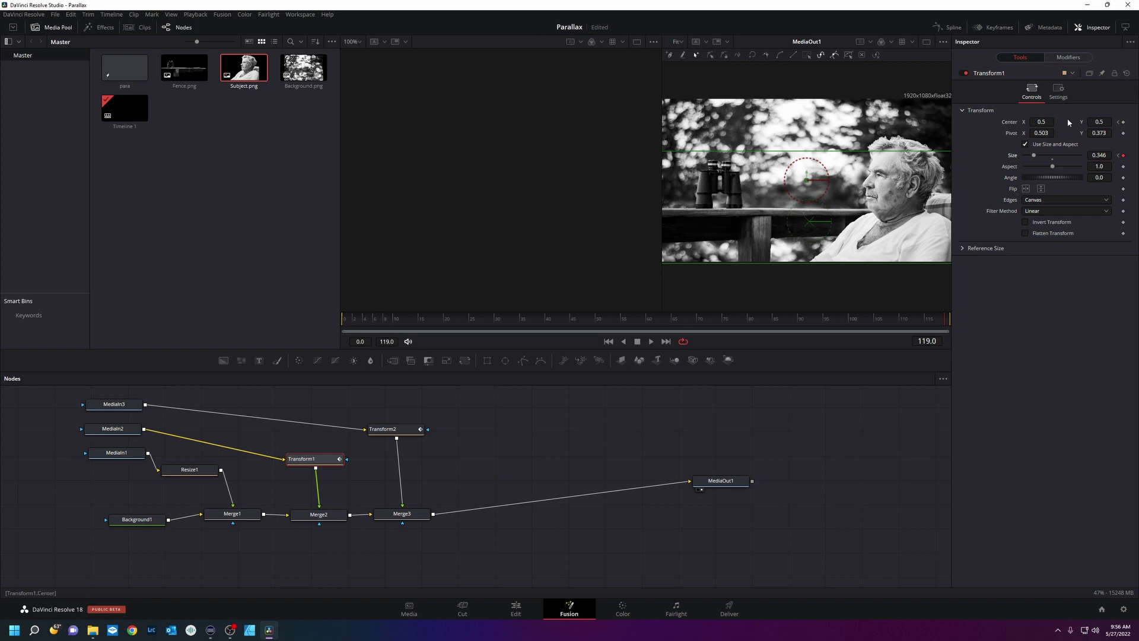
left_click_drag(807, 180, 801, 179)
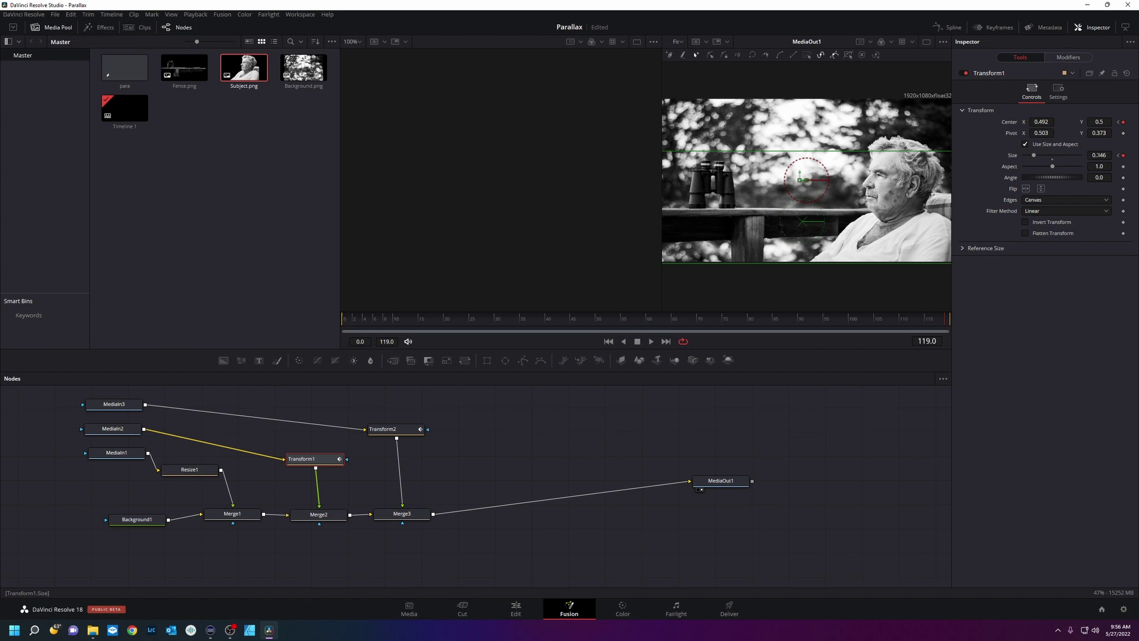
left_click_drag(1099, 155, 1099, 154)
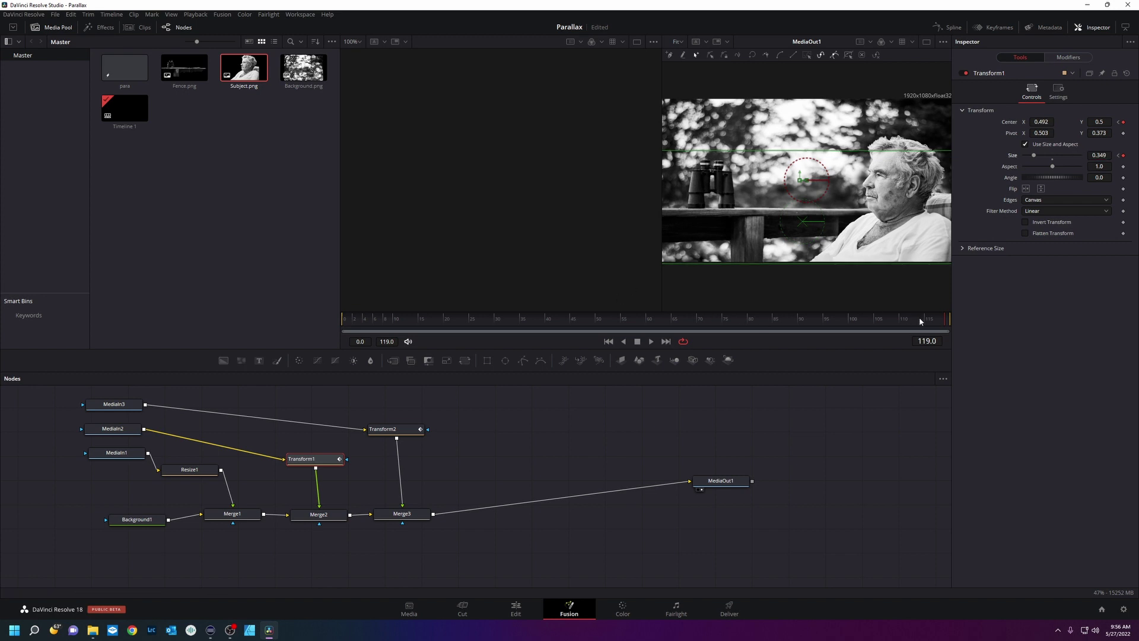
left_click_drag(880, 323, 556, 329)
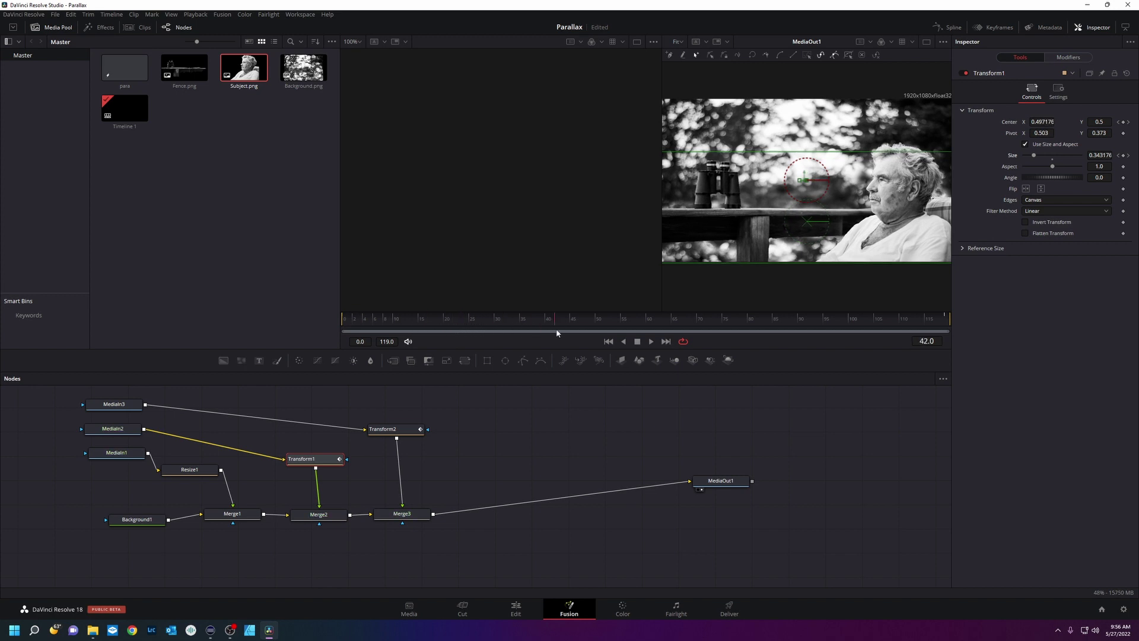
left_click_drag(657, 327, 534, 330)
- Select Resize1, show a single large viewer with the Media Pool hidden, and play the composite
left_click(189, 470)
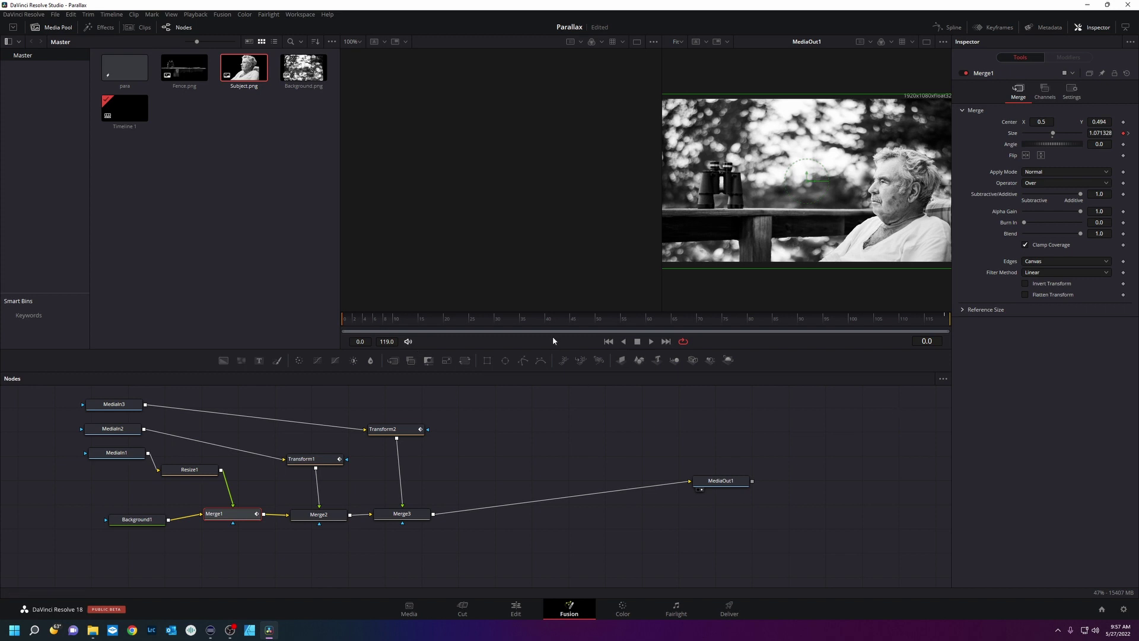
key("ctrl+1")
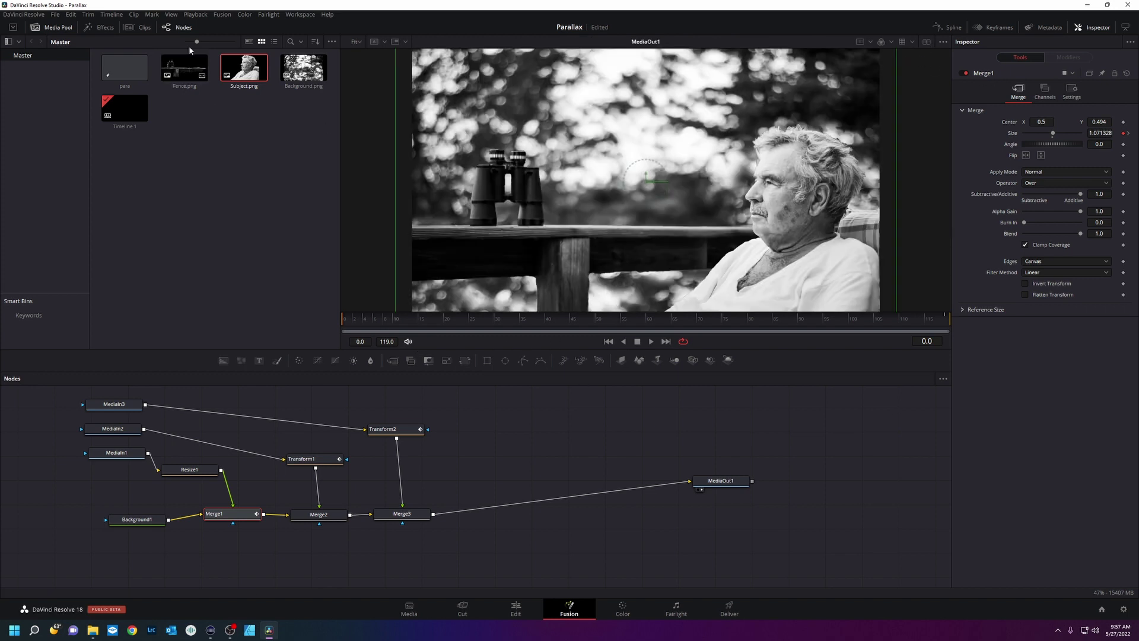
left_click(55, 28)
key("space")
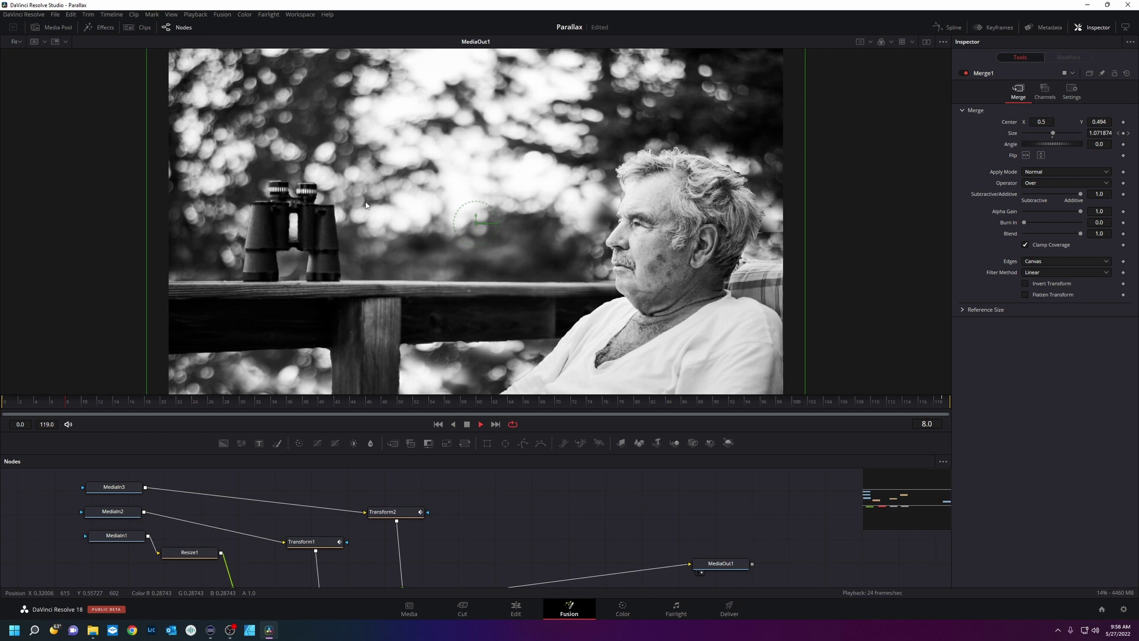